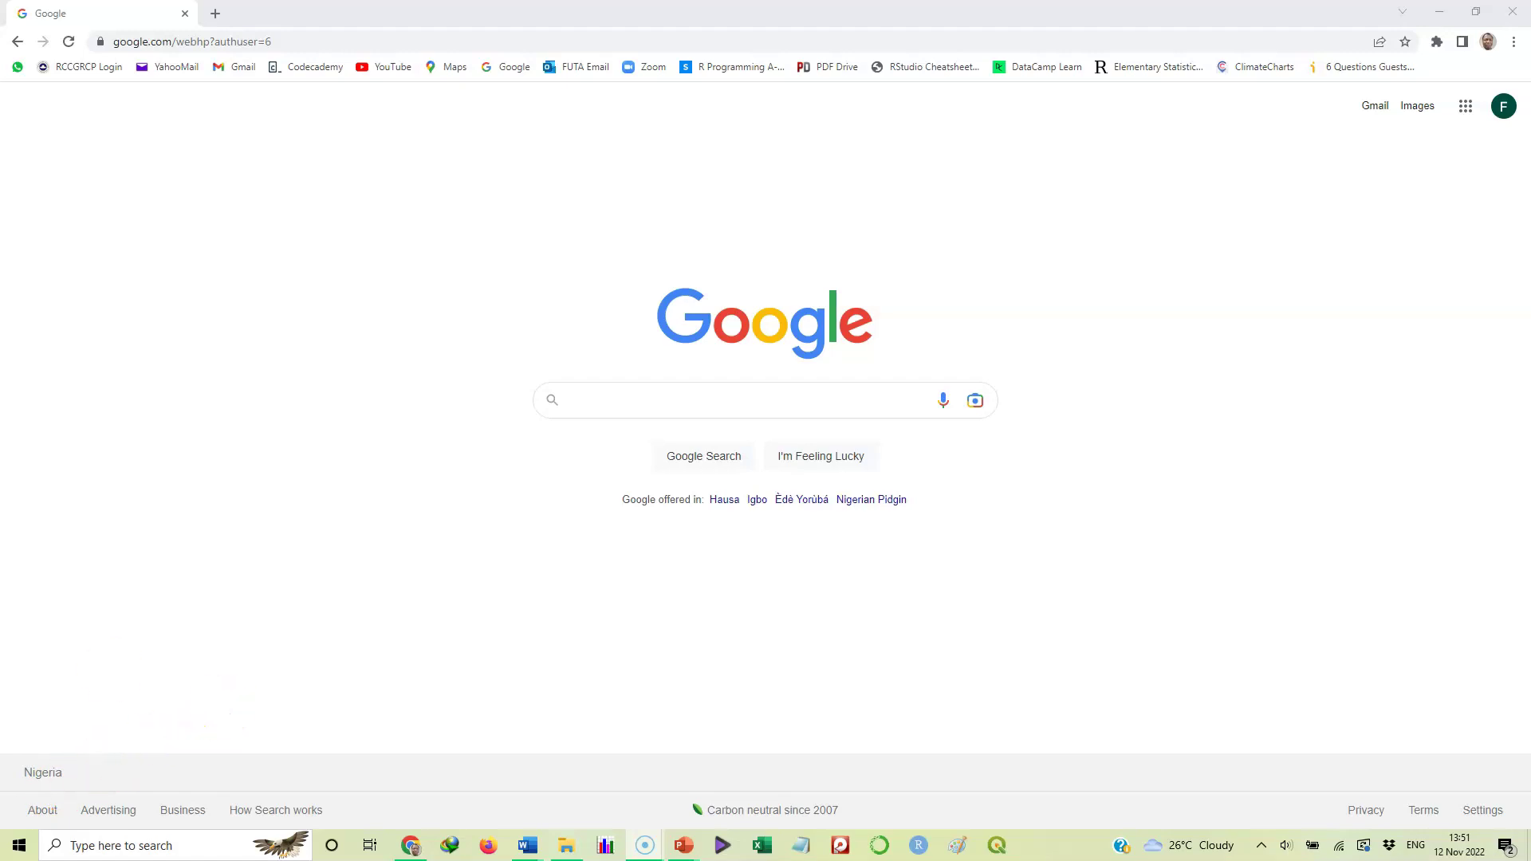
# Step: Search Google for "qgis download" and open the Download QGIS page on qgis.org
pyautogui.click(652, 396)
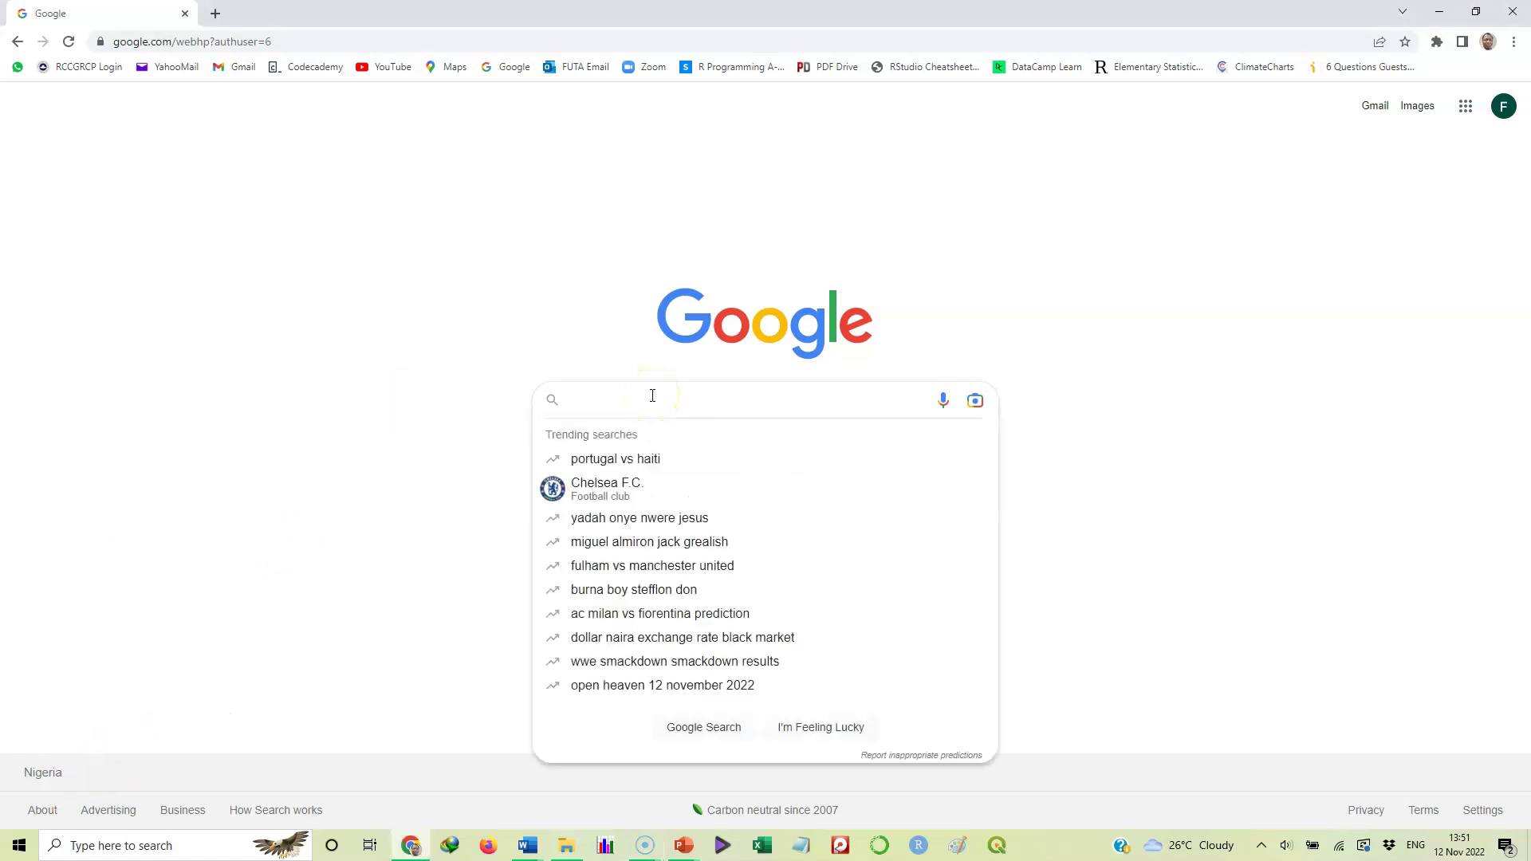
pyautogui.write('QGIS')
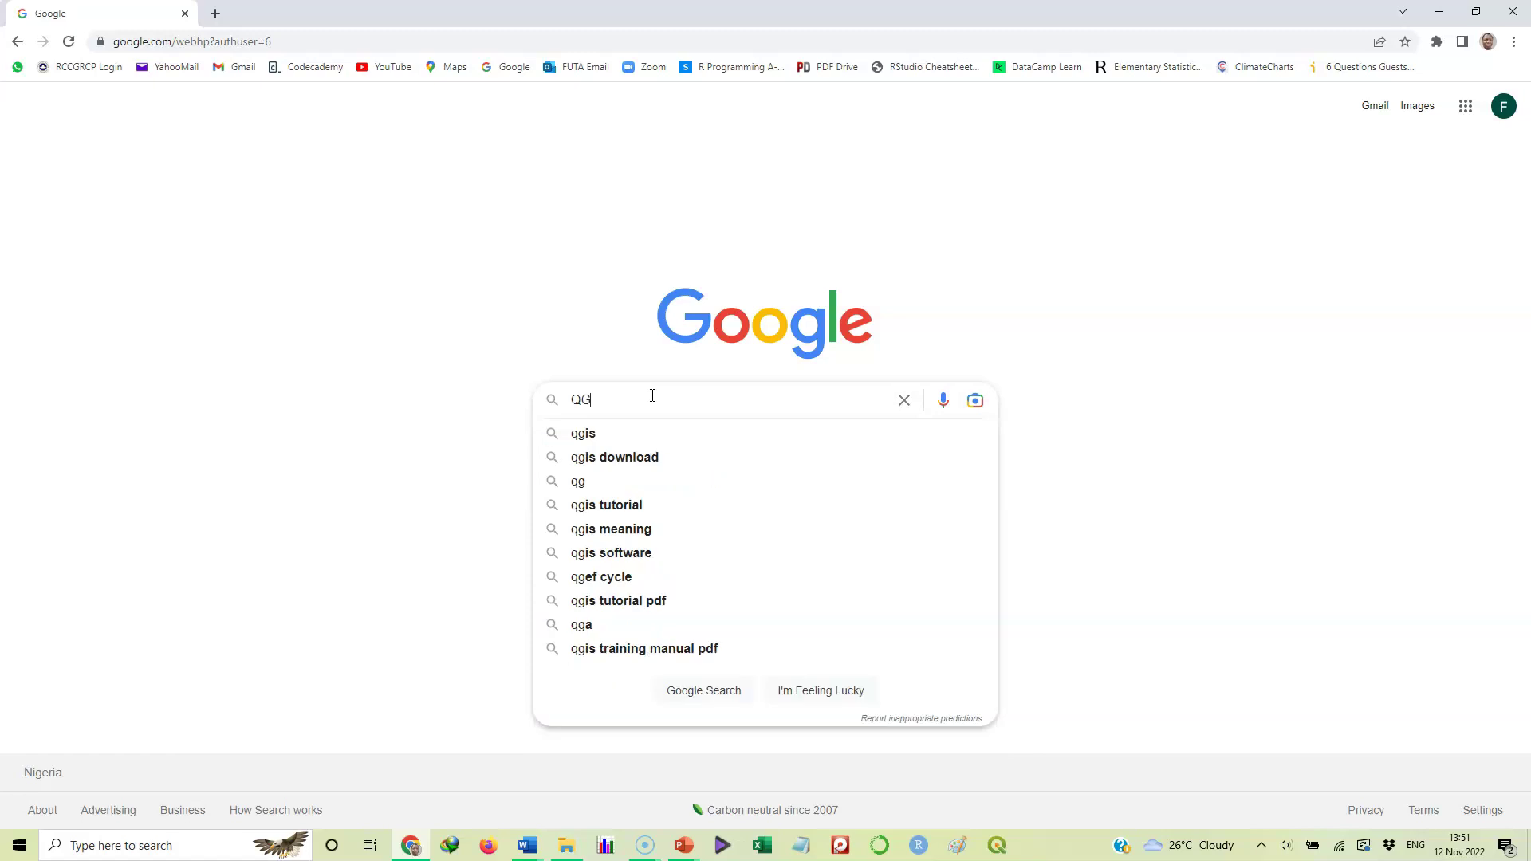
pyautogui.click(630, 401)
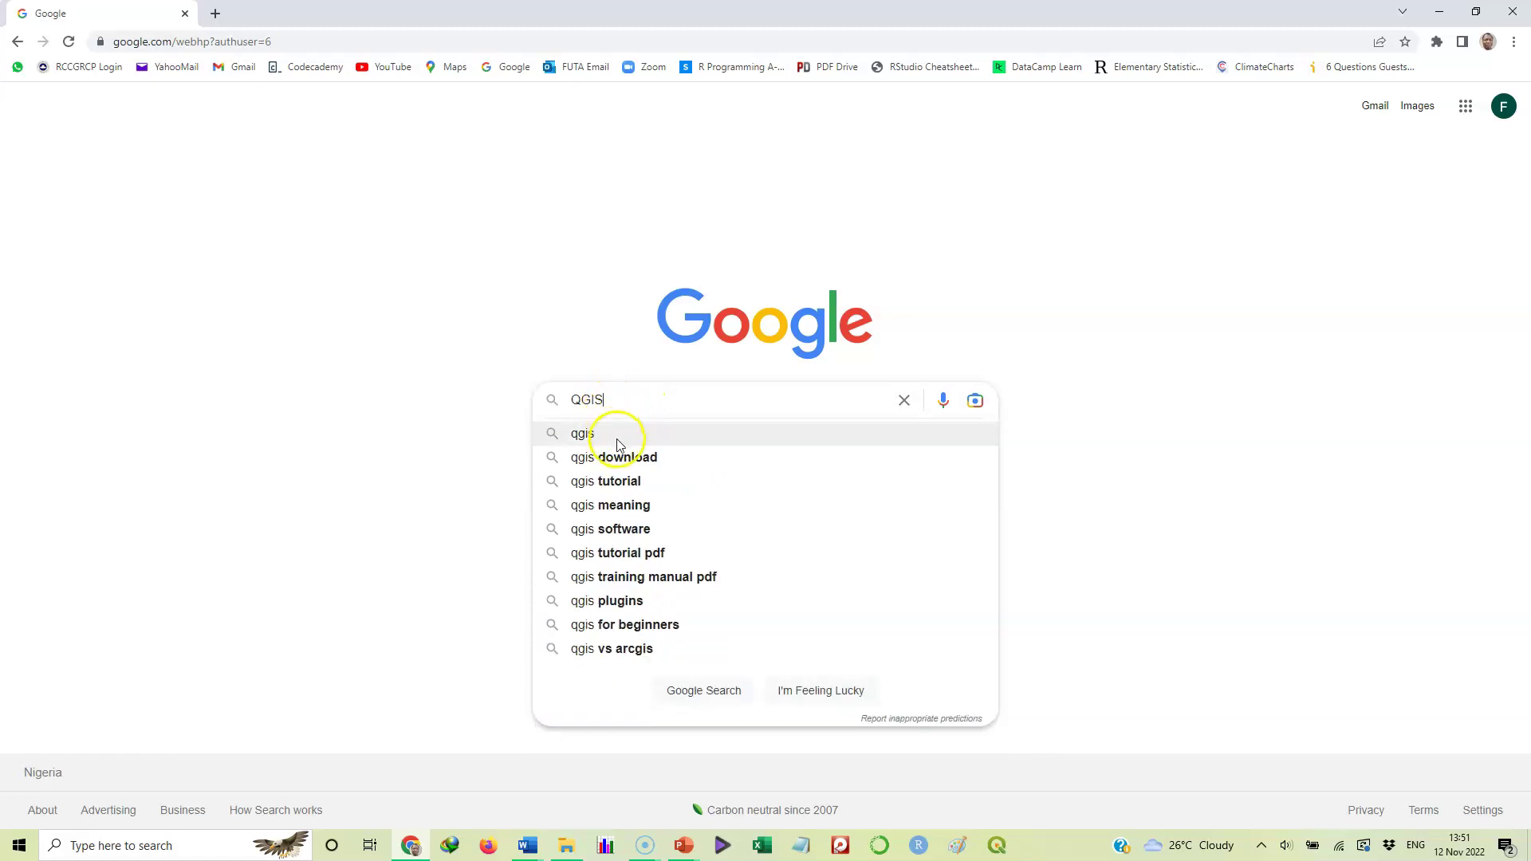
pyautogui.click(635, 463)
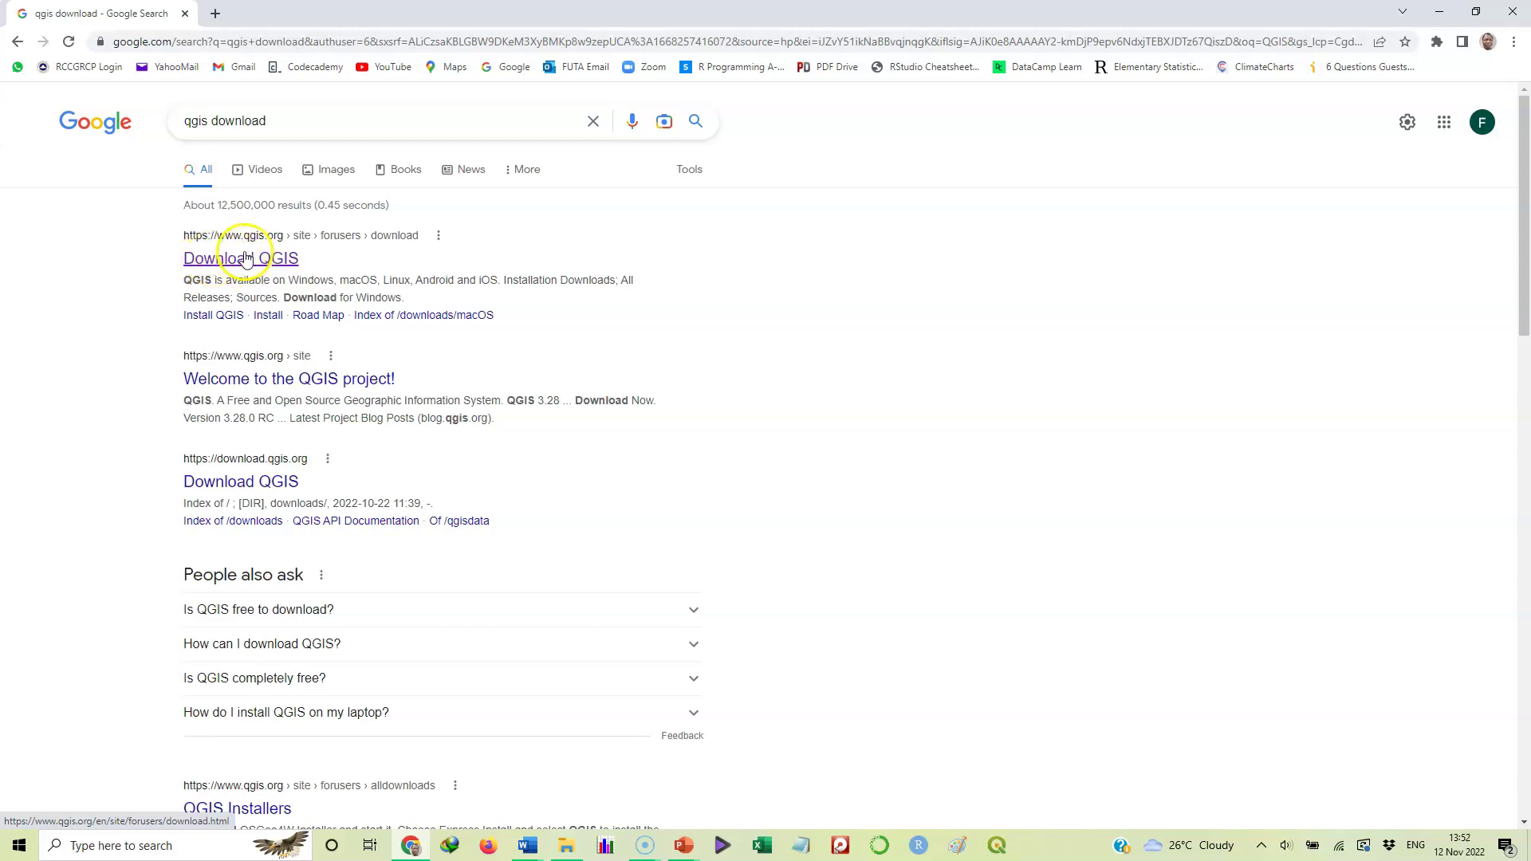
pyautogui.click(245, 256)
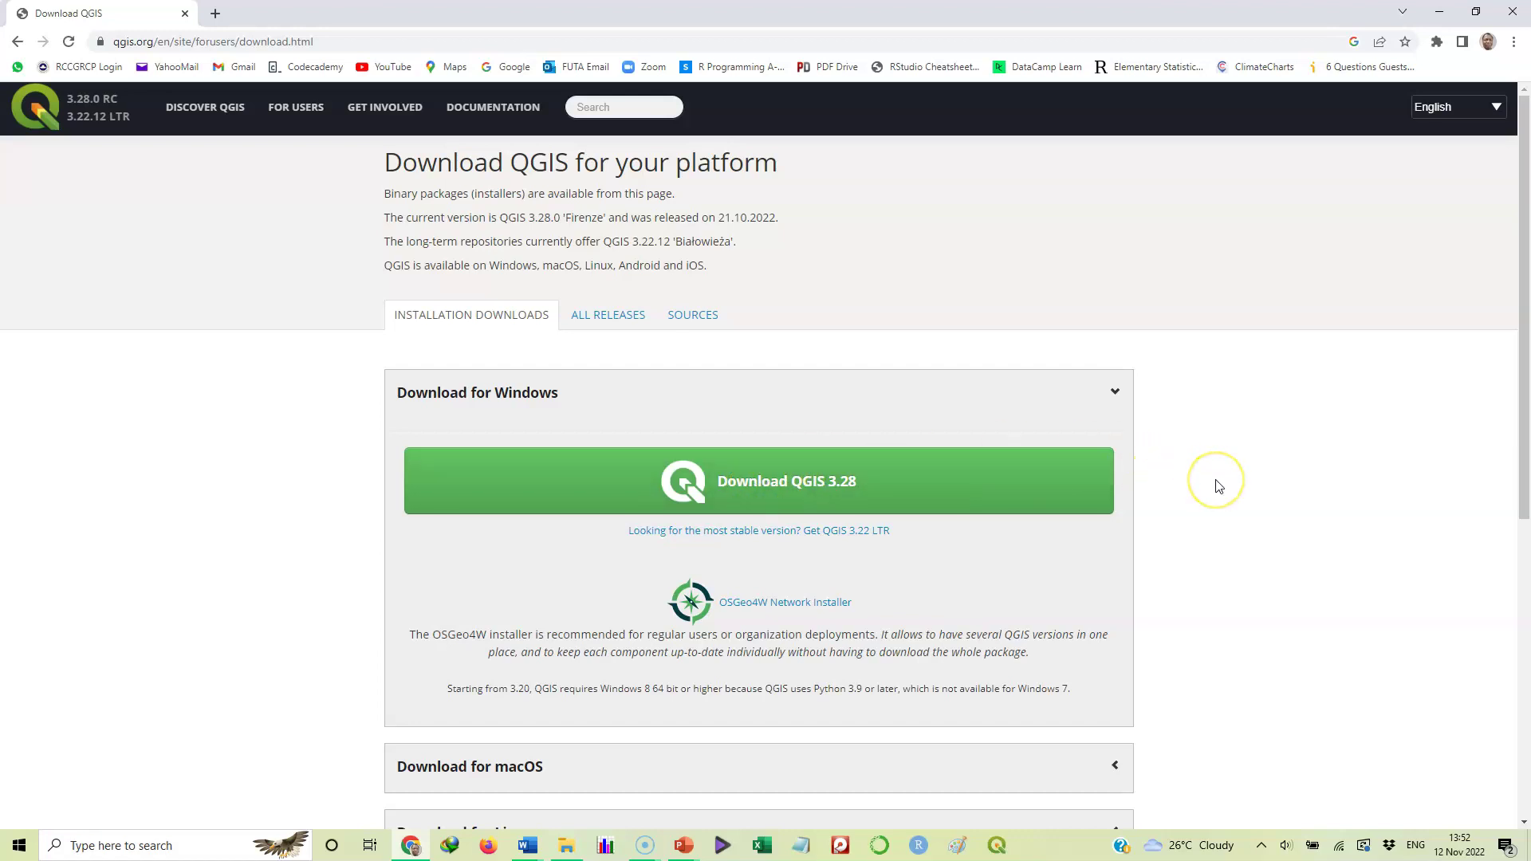
# Step: Review the platform download options and start downloading the QGIS 3.28 installer for Windows
pyautogui.scroll(-2, 1219, 487)
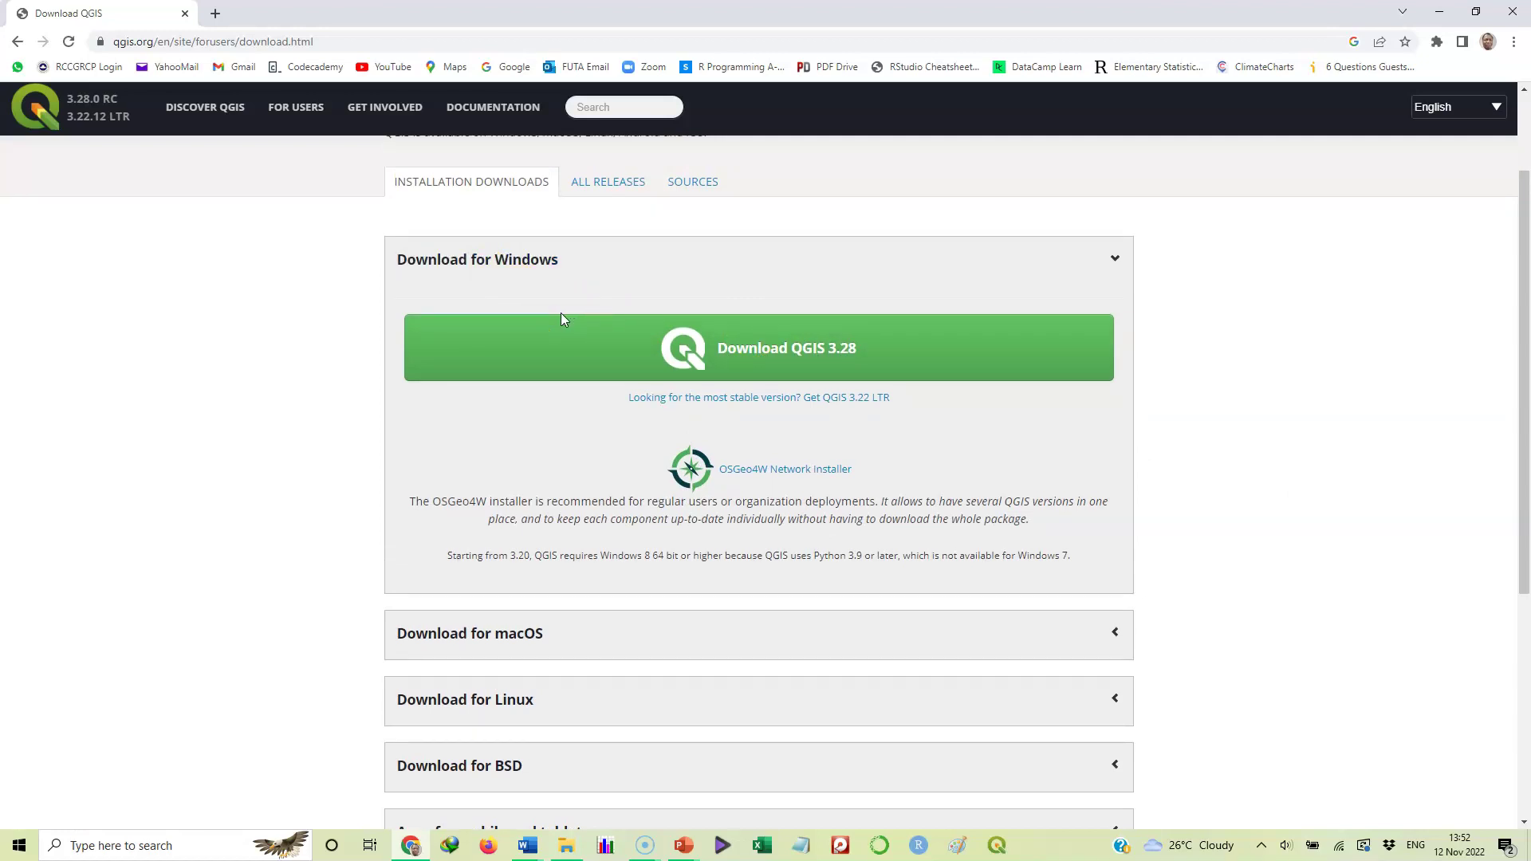
pyautogui.click(511, 289)
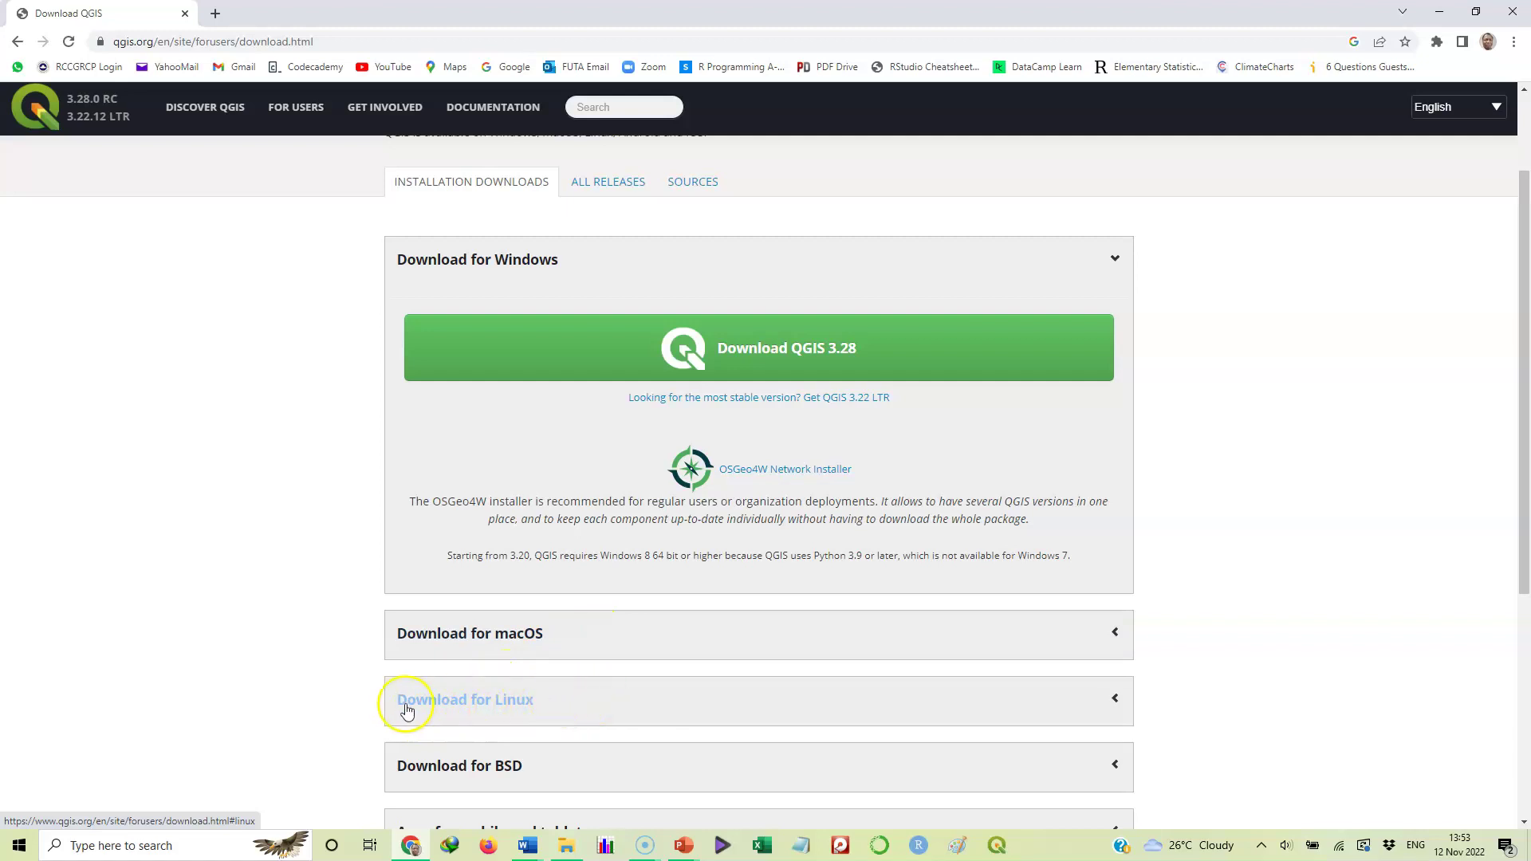
pyautogui.click(597, 699)
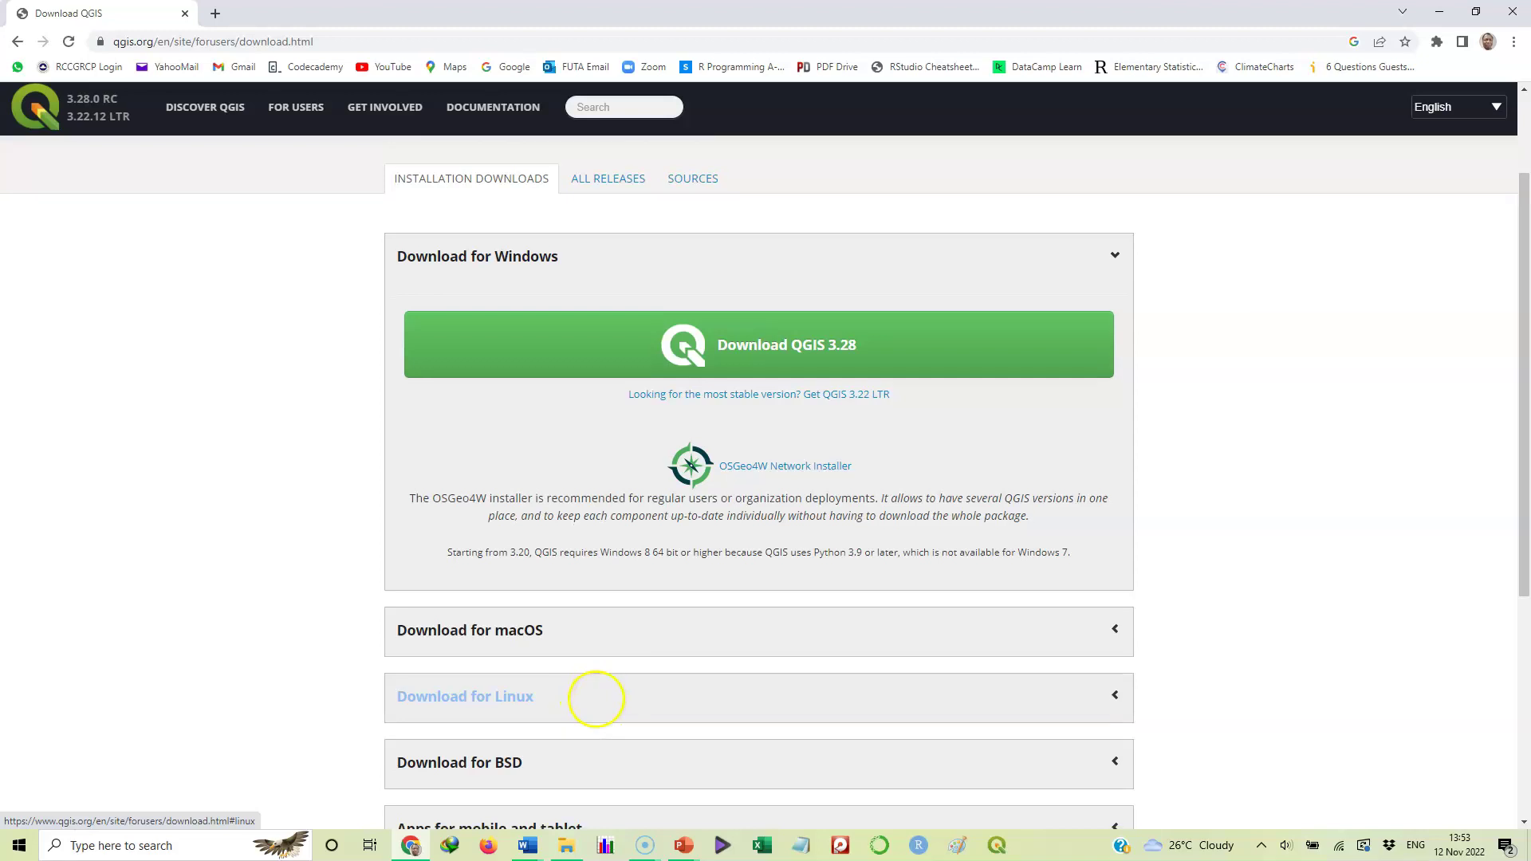
pyautogui.scroll(-3, 597, 698)
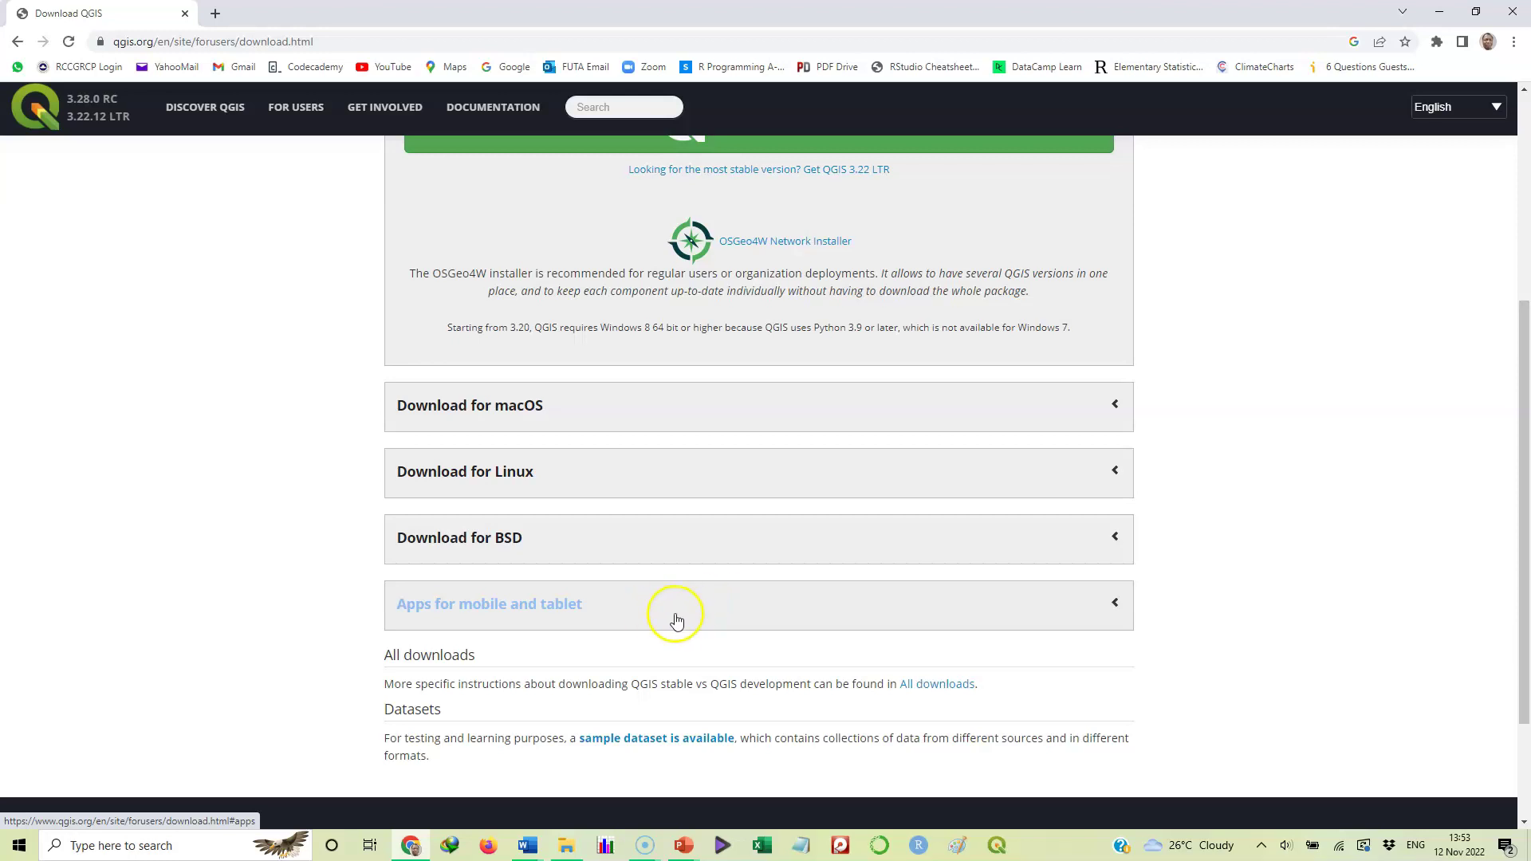
pyautogui.scroll(4, 685, 613)
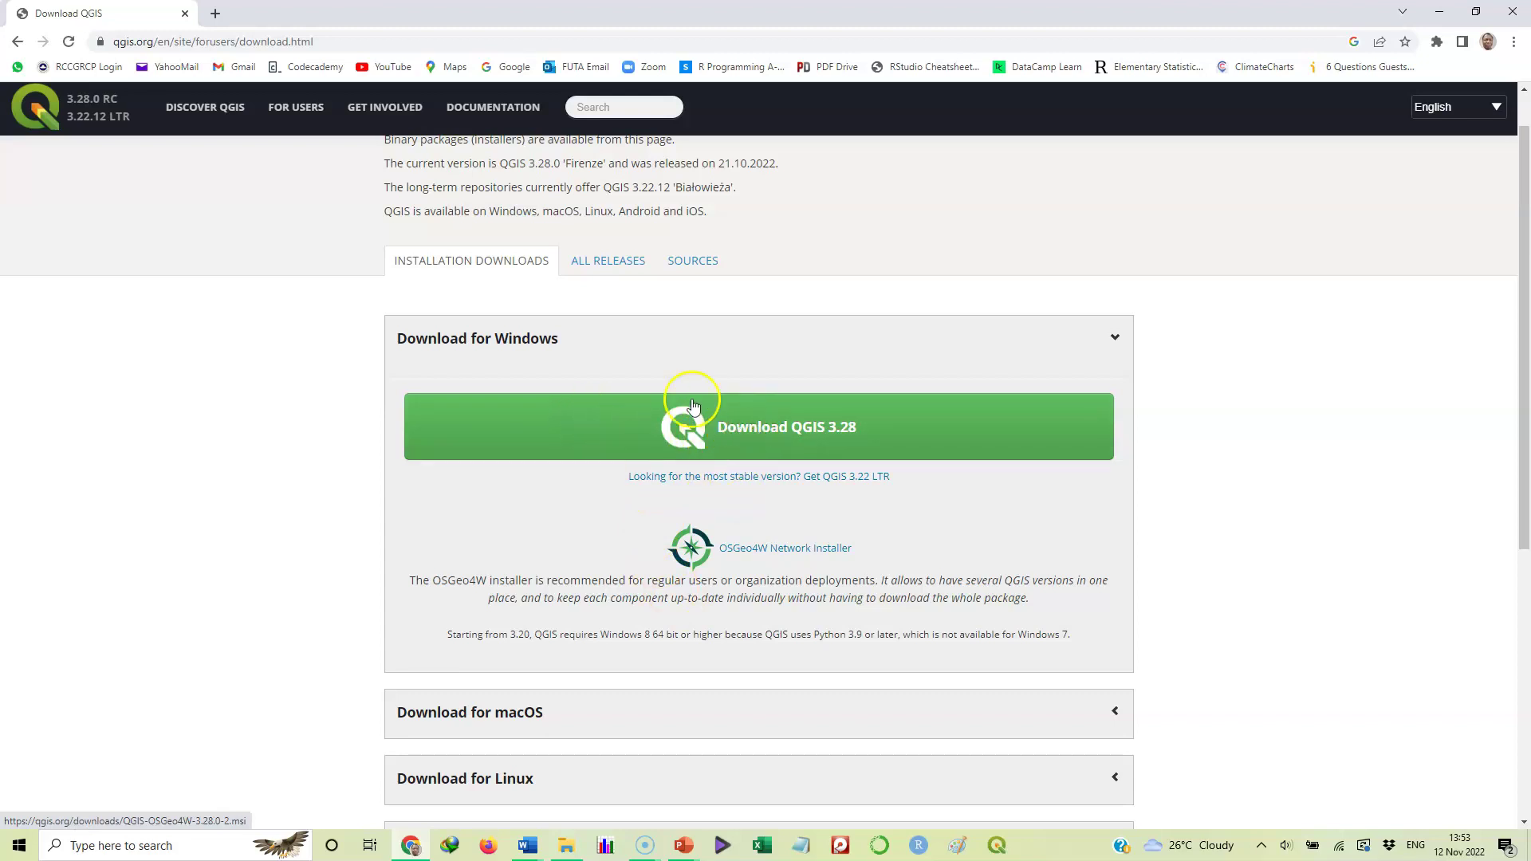
pyautogui.click(634, 428)
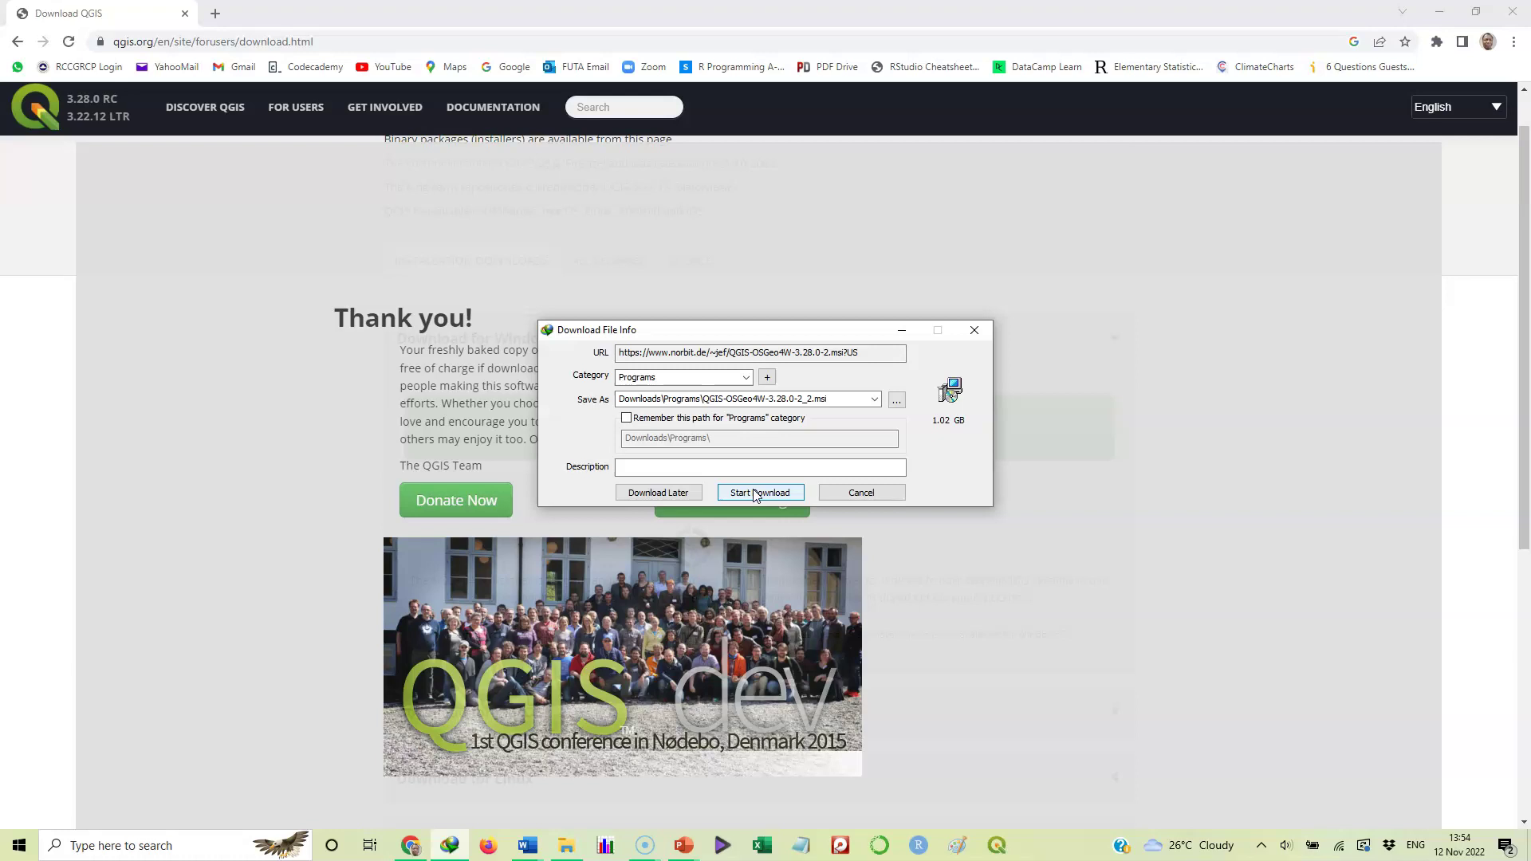
pyautogui.click(758, 493)
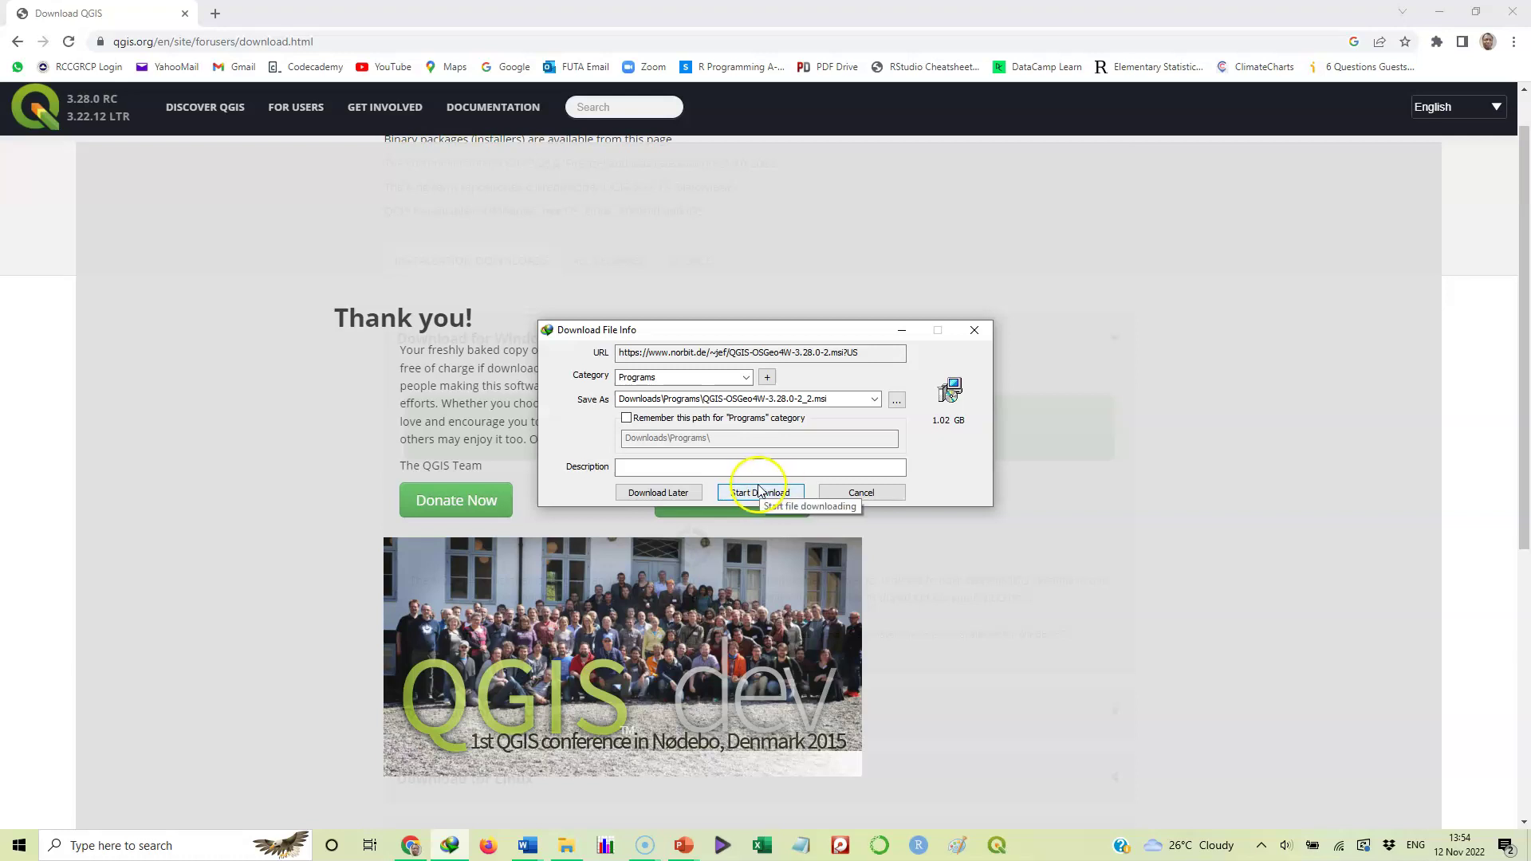
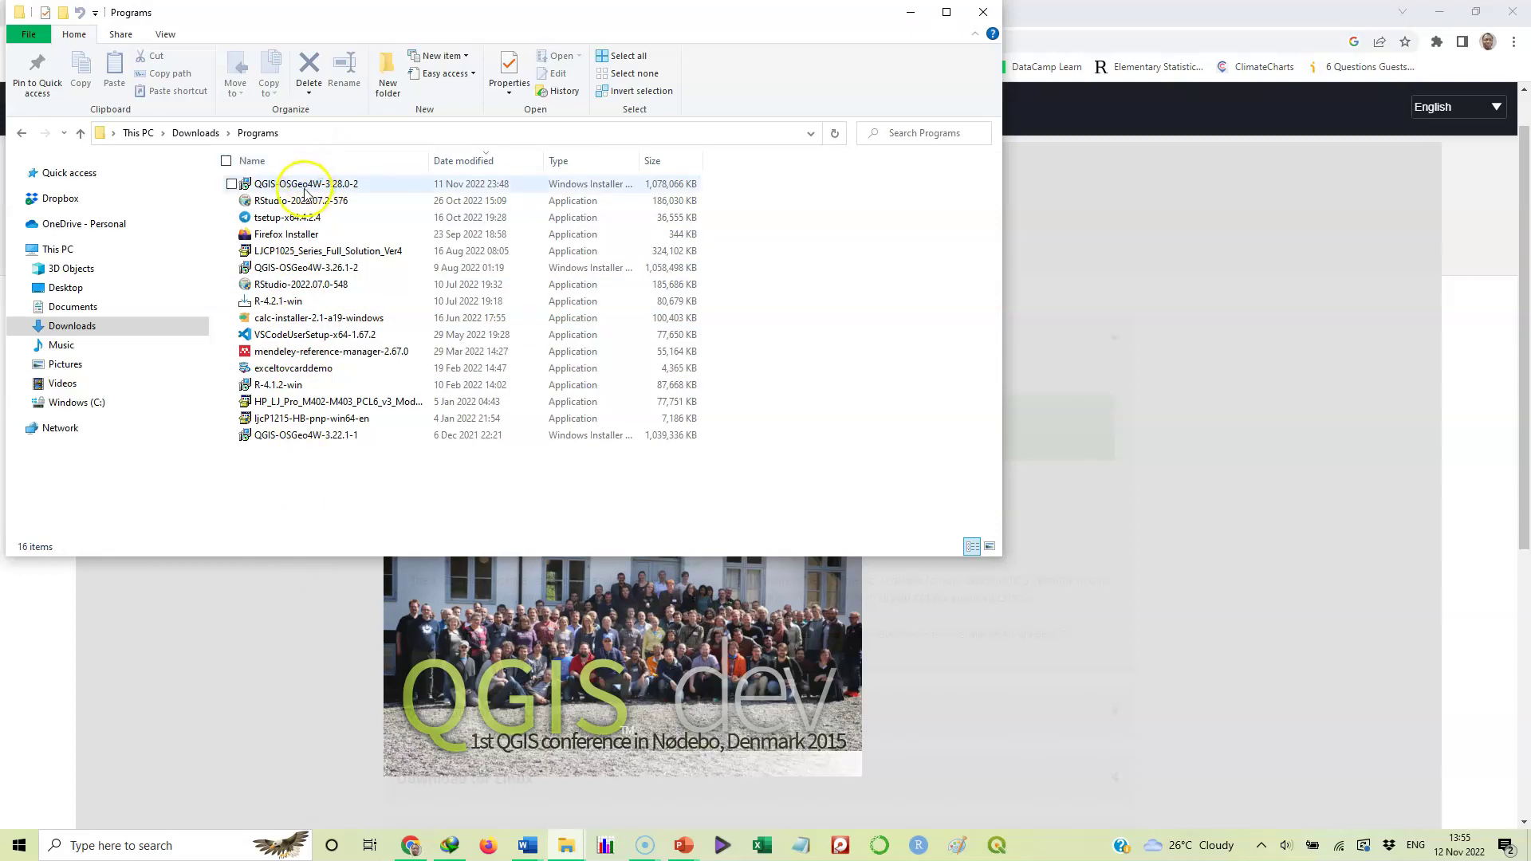
# Step: Launch the QGIS-OSGeo4W-3.28.0-2 installer from the downloaded programs folder and cancel its setup wizard
pyautogui.moveTo(335, 193)
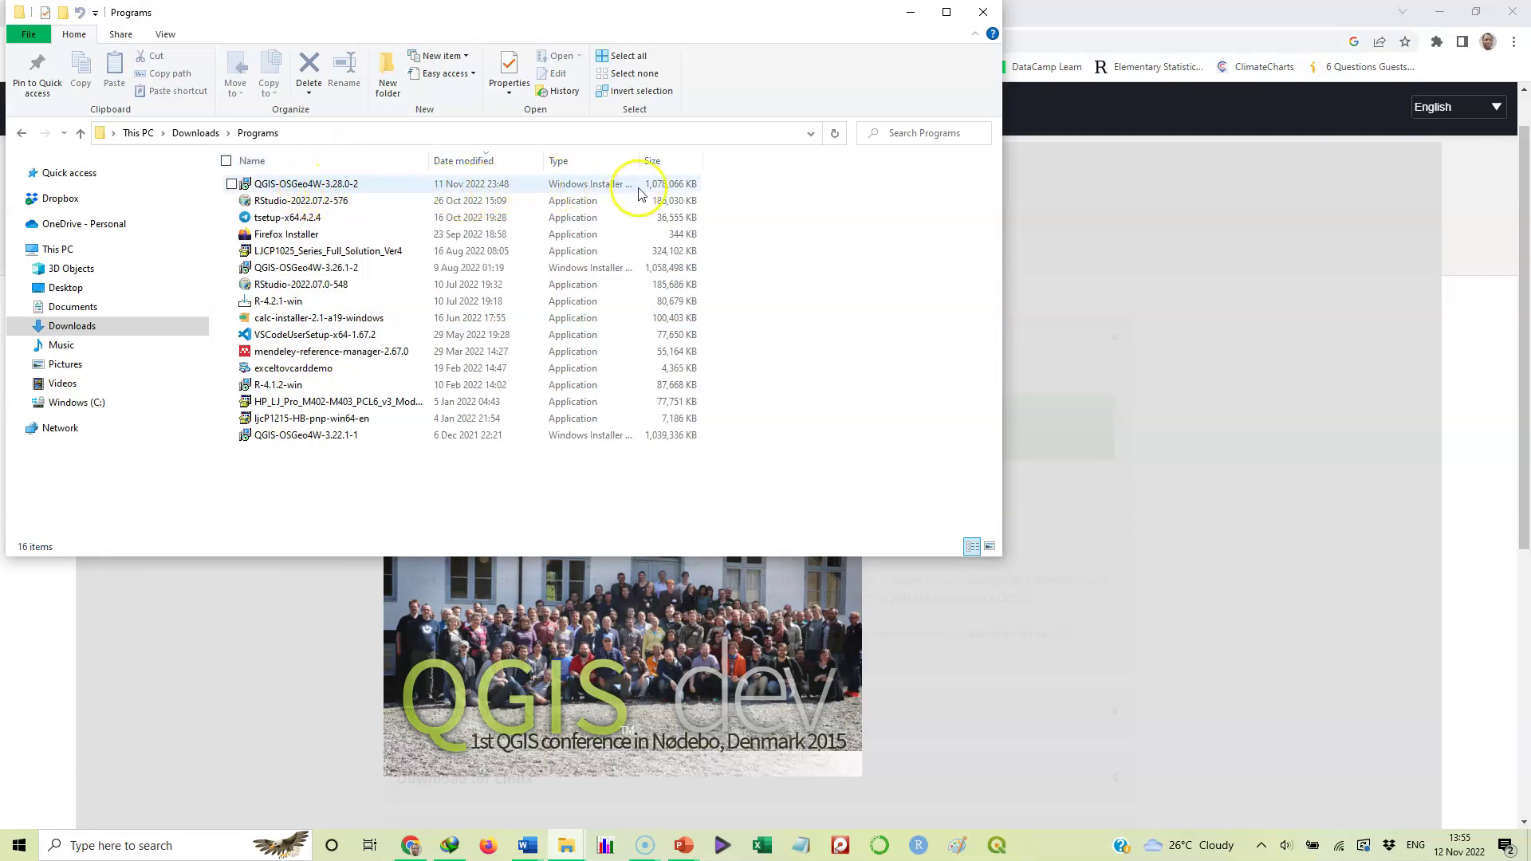
pyautogui.click(319, 188)
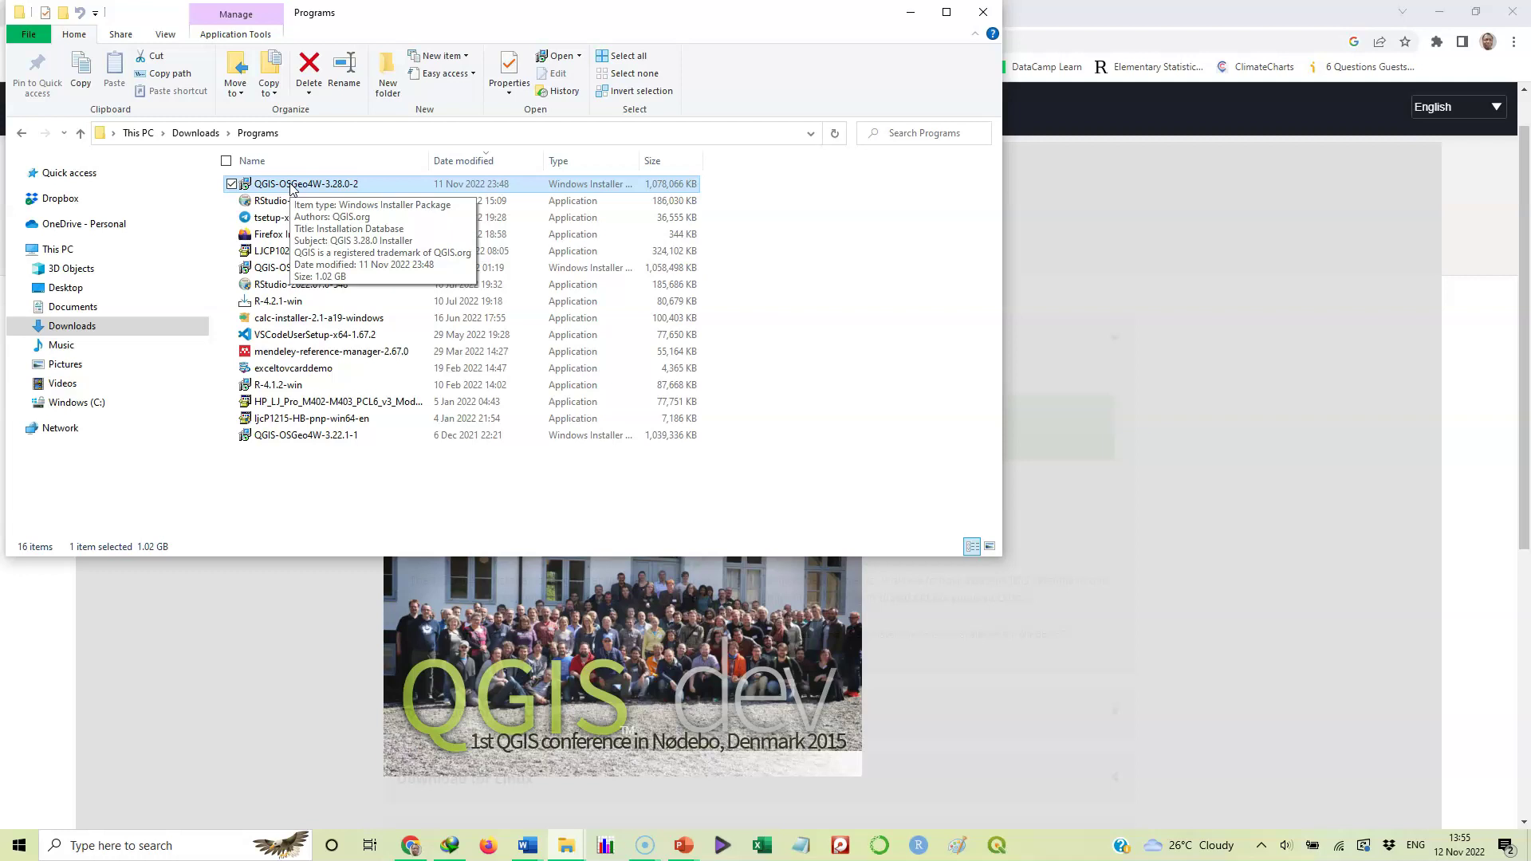
pyautogui.doubleClick(292, 185)
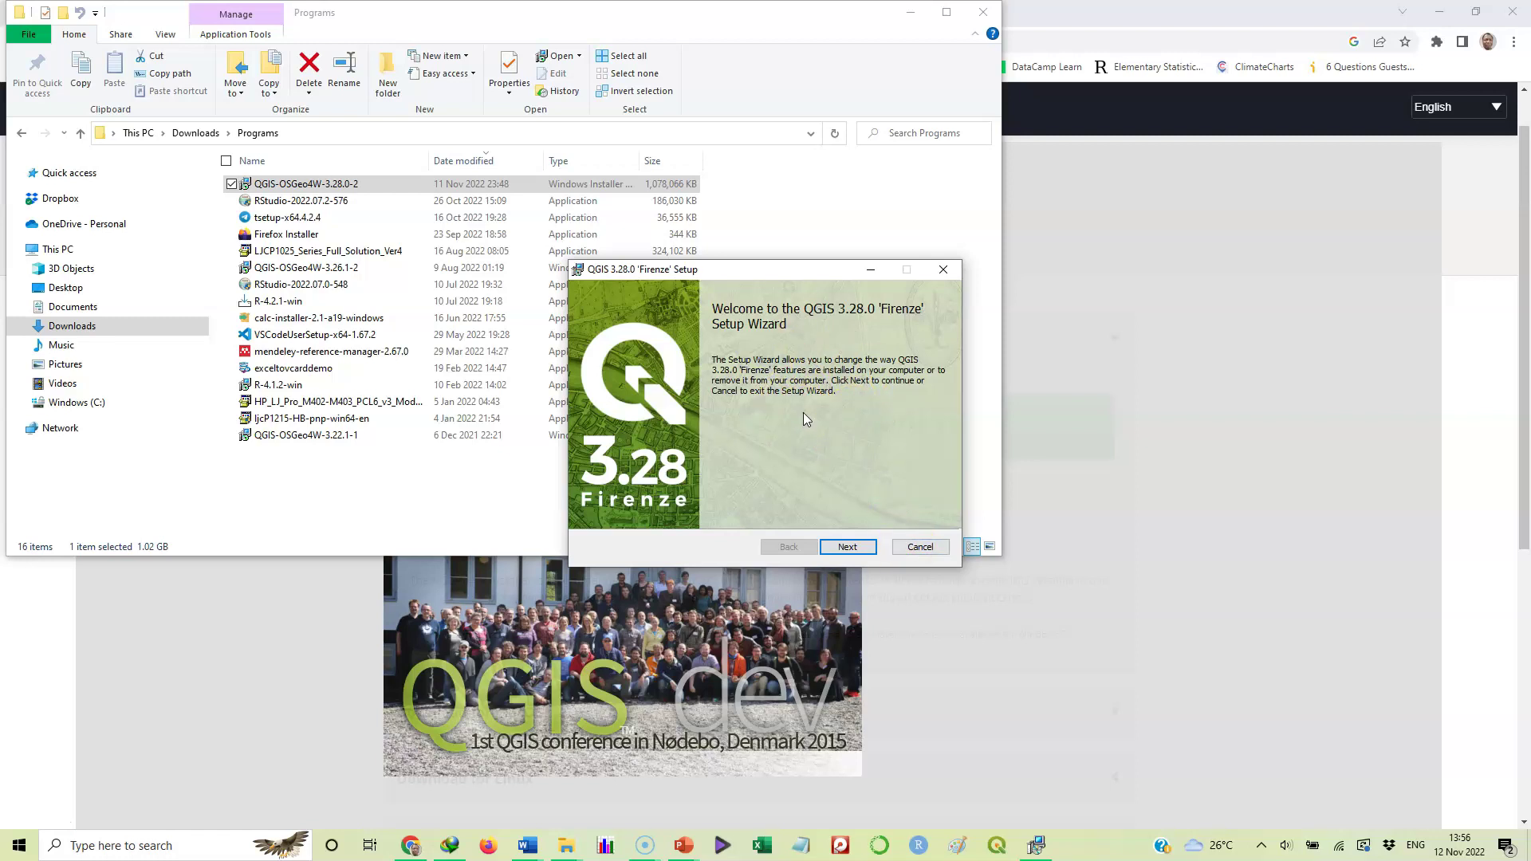
pyautogui.click(917, 548)
pyautogui.click(917, 548)
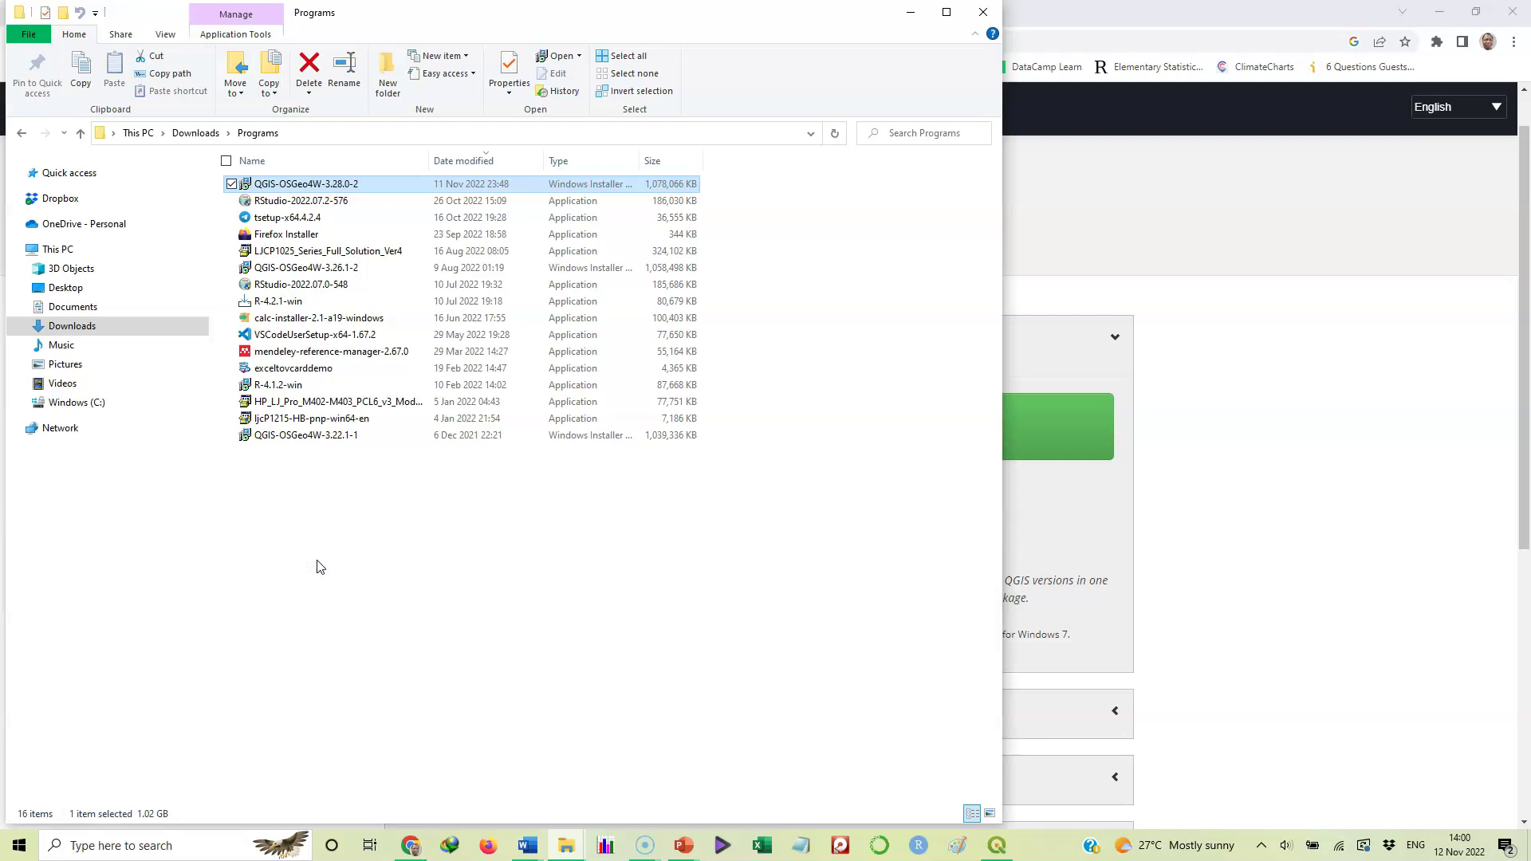
# Step: Search the computer for the installed QGIS application
pyautogui.click(144, 844)
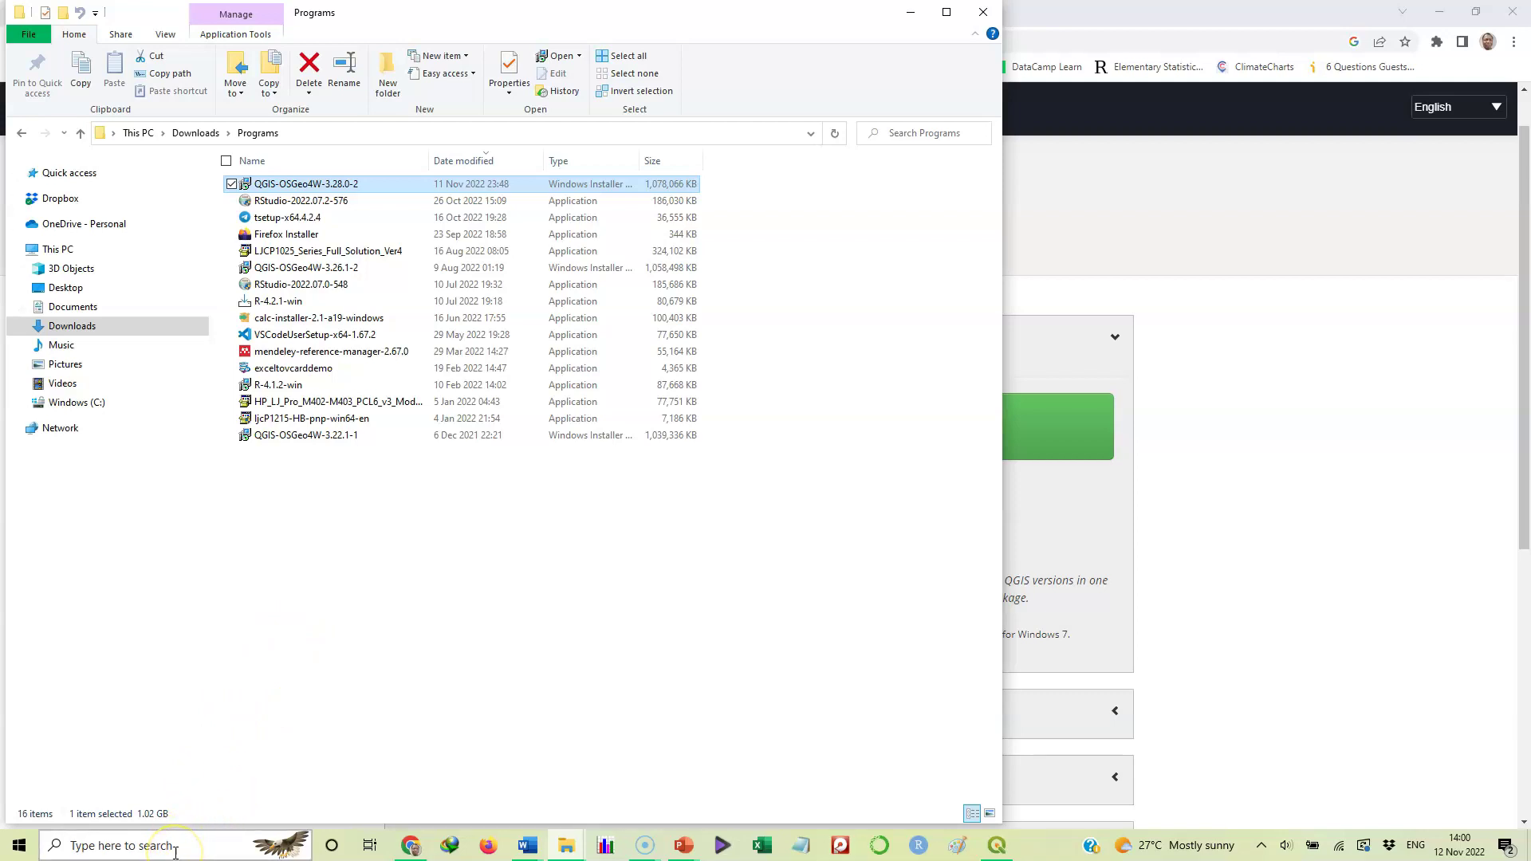
pyautogui.click(136, 844)
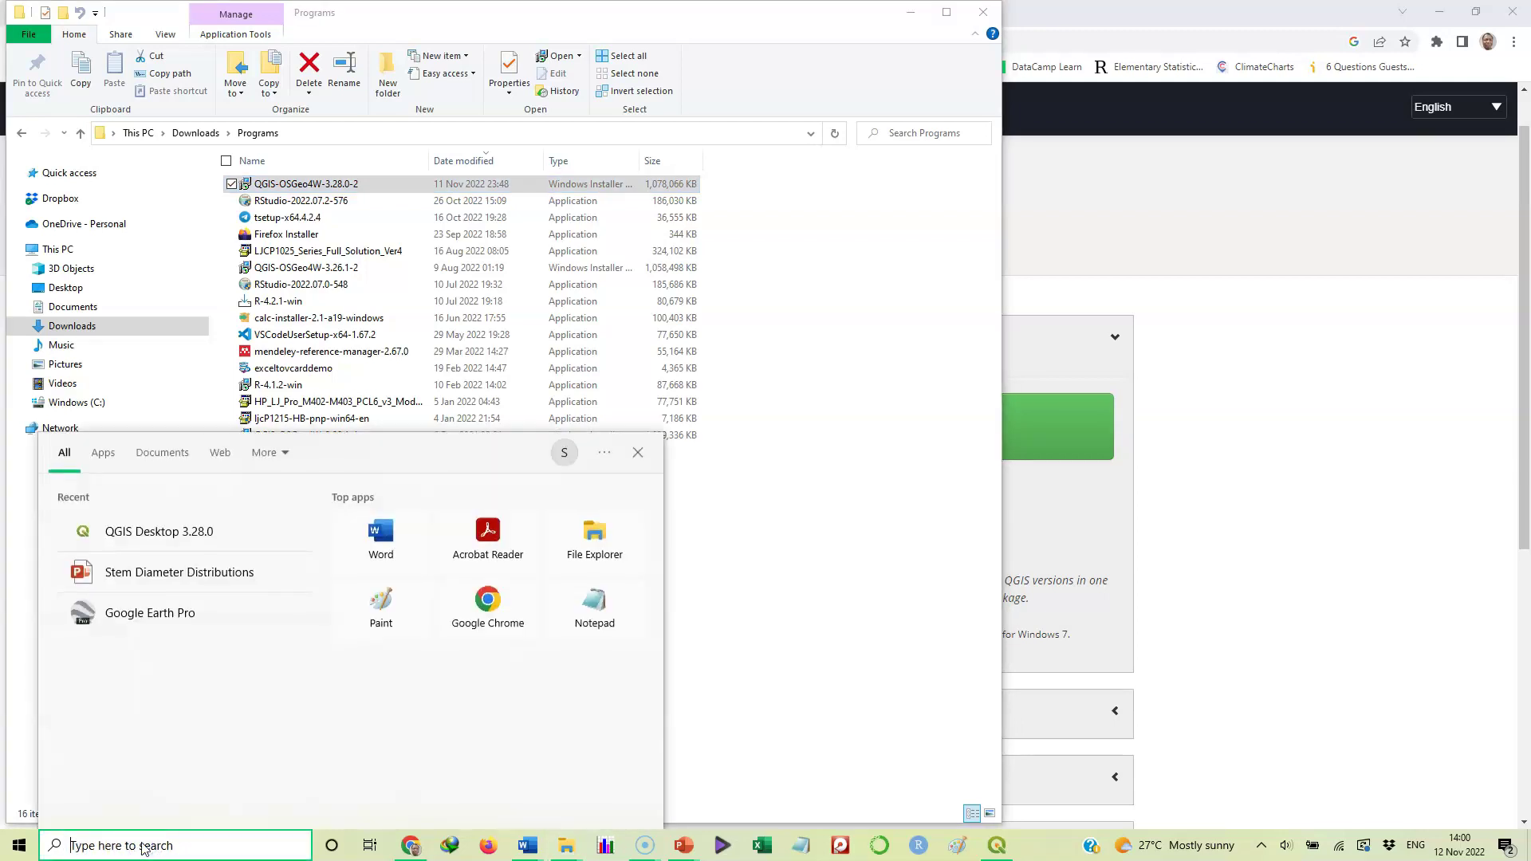
pyautogui.write('Q')
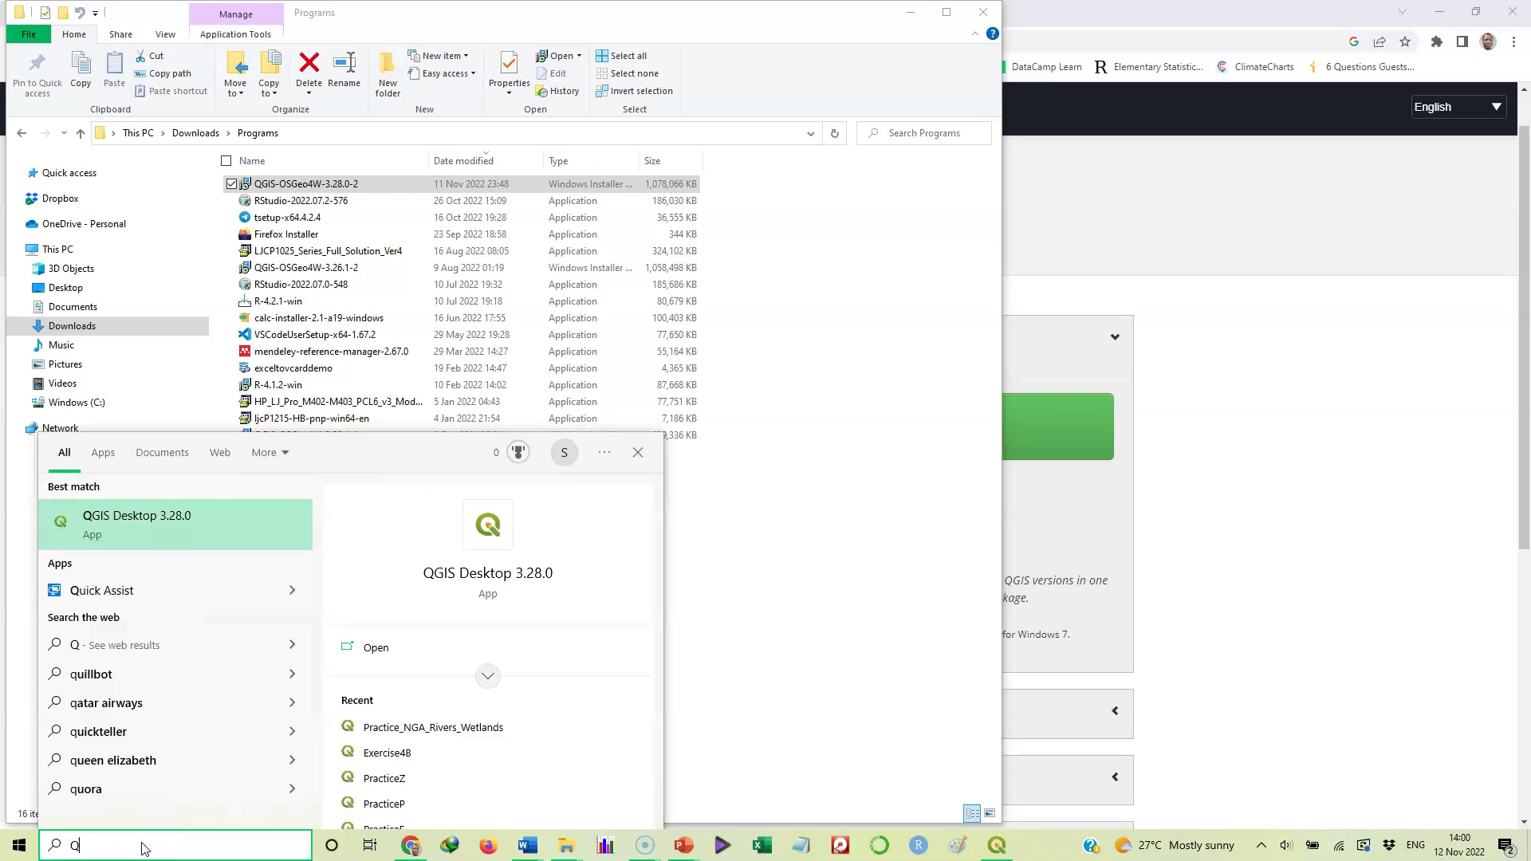
pyautogui.write('GIS')
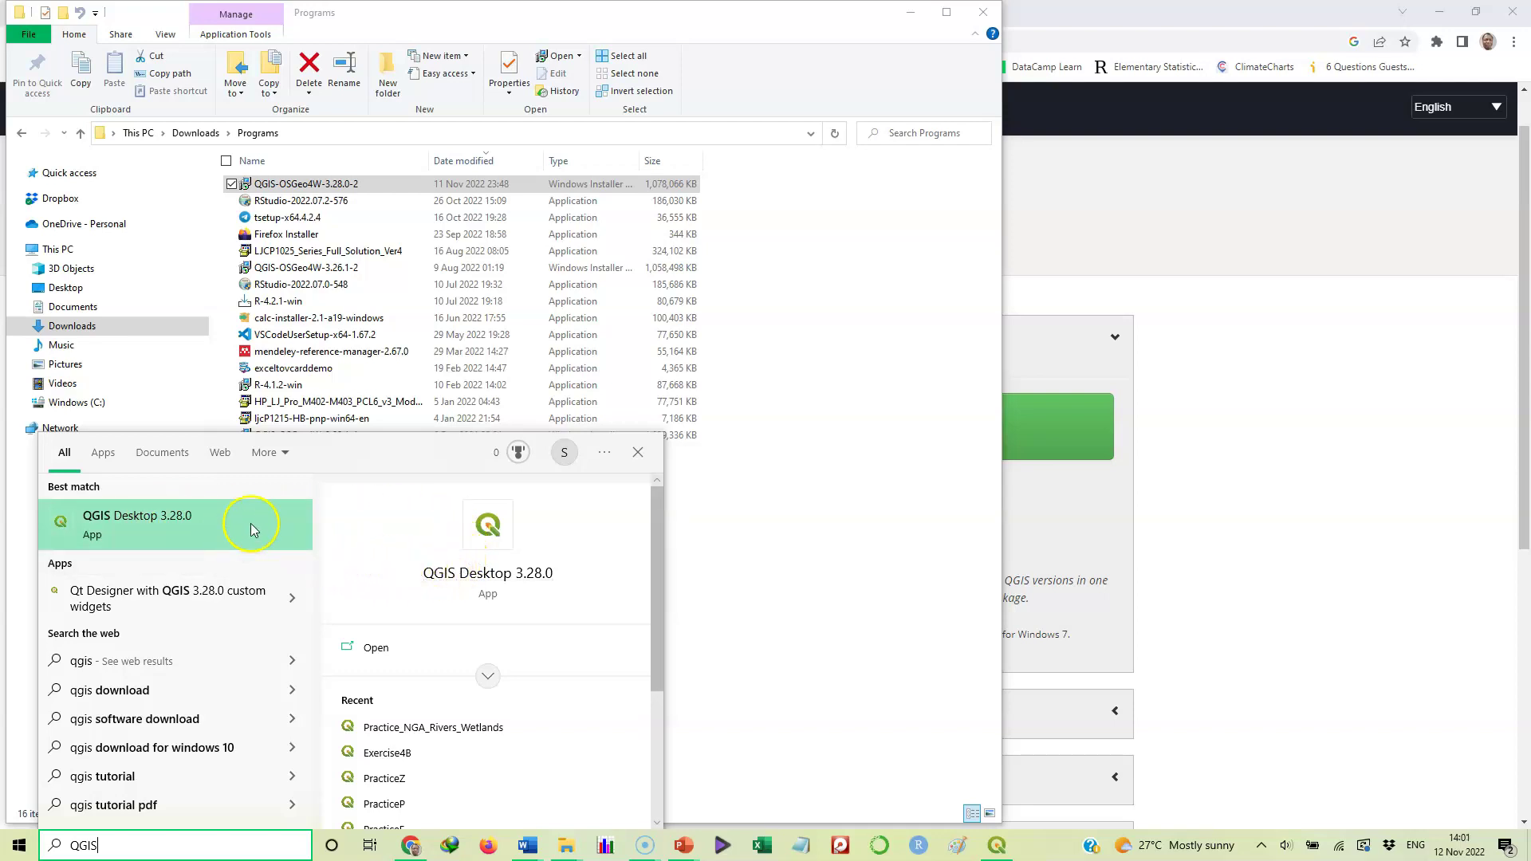
# Step: Switch to QGIS and start a new empty project from the EPSG:4326 - WGS 84 template
pyautogui.click(918, 650)
pyautogui.click(997, 848)
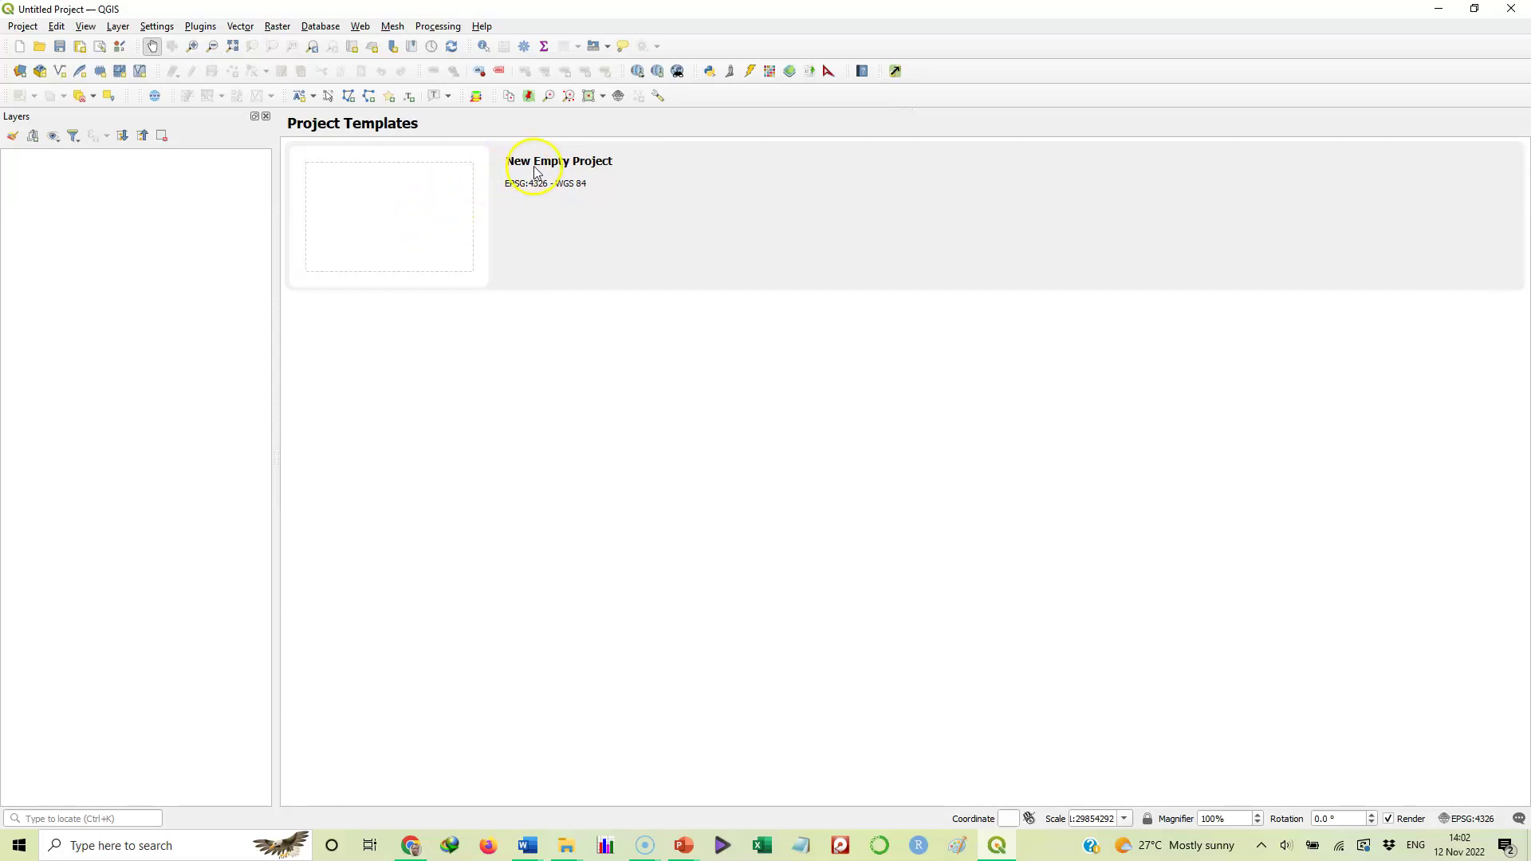
pyautogui.click(402, 212)
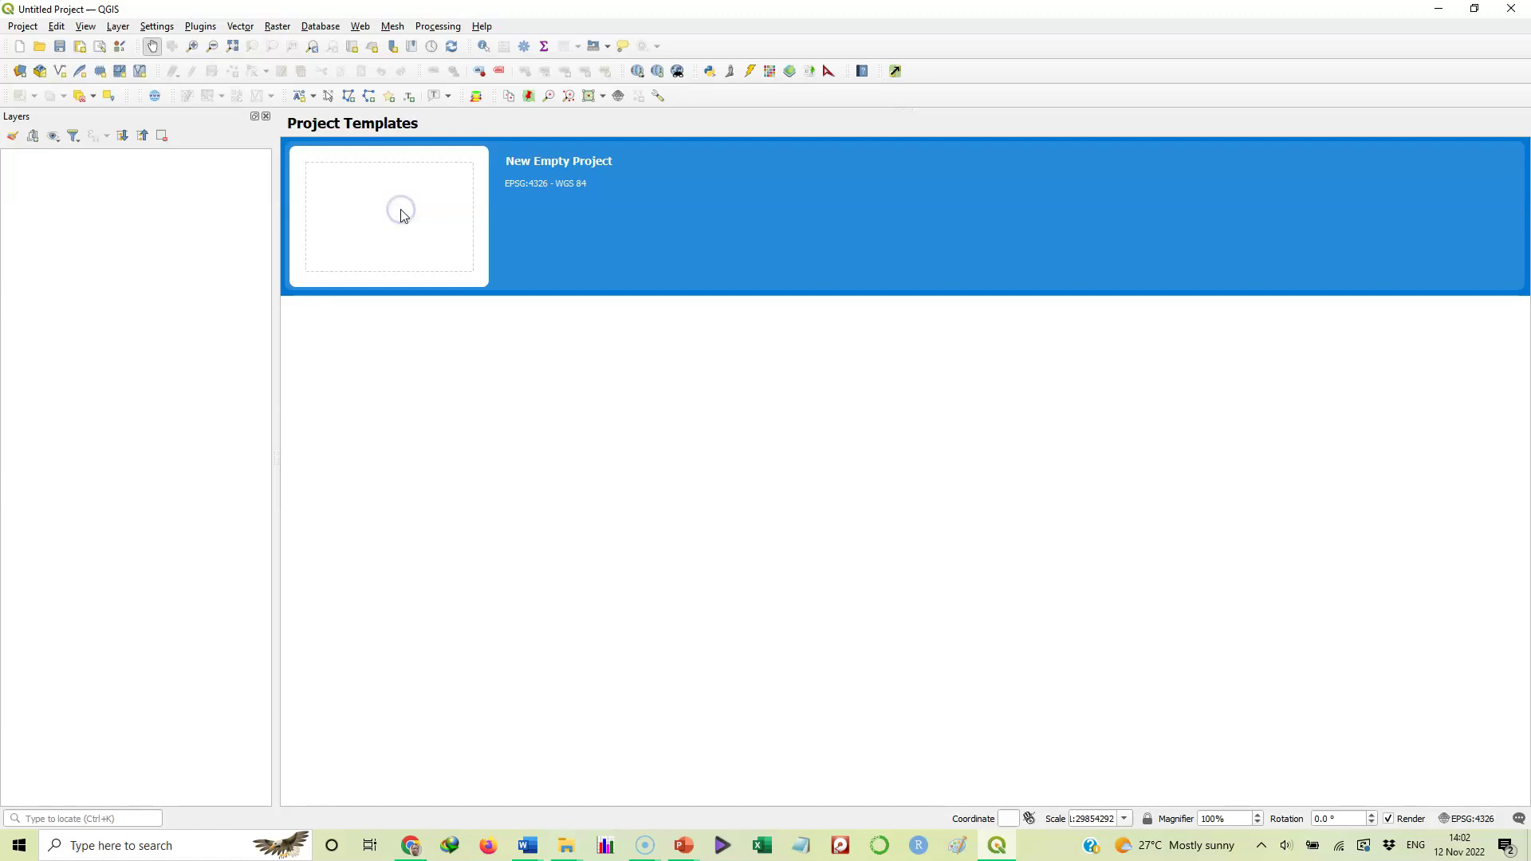
pyautogui.doubleClick(401, 213)
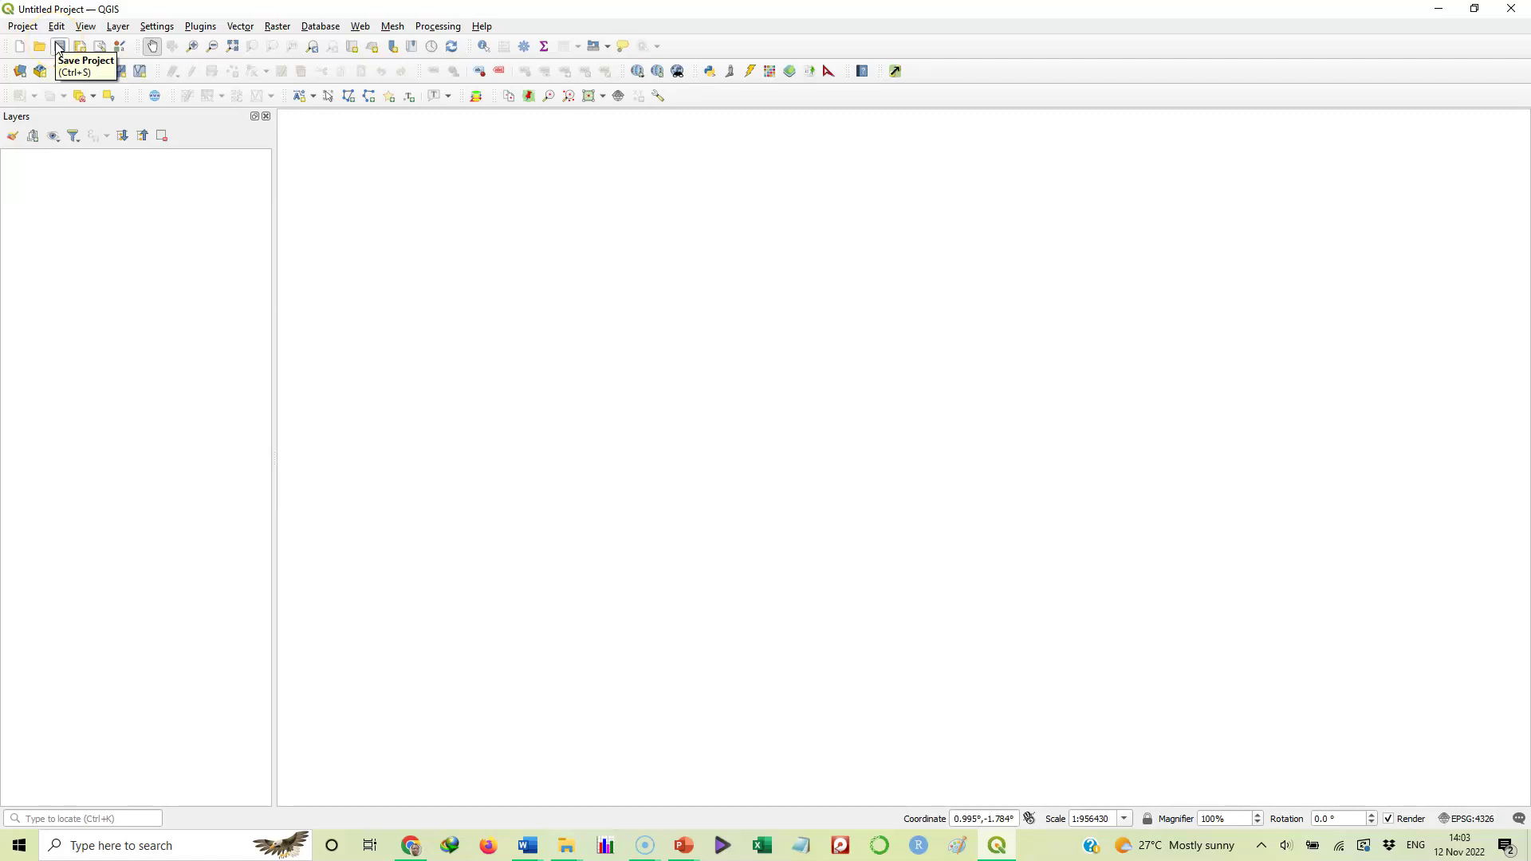
# Step: Examine the project commands for creating, opening and saving projects and print layouts, along with the available layer commands
pyautogui.click(60, 47)
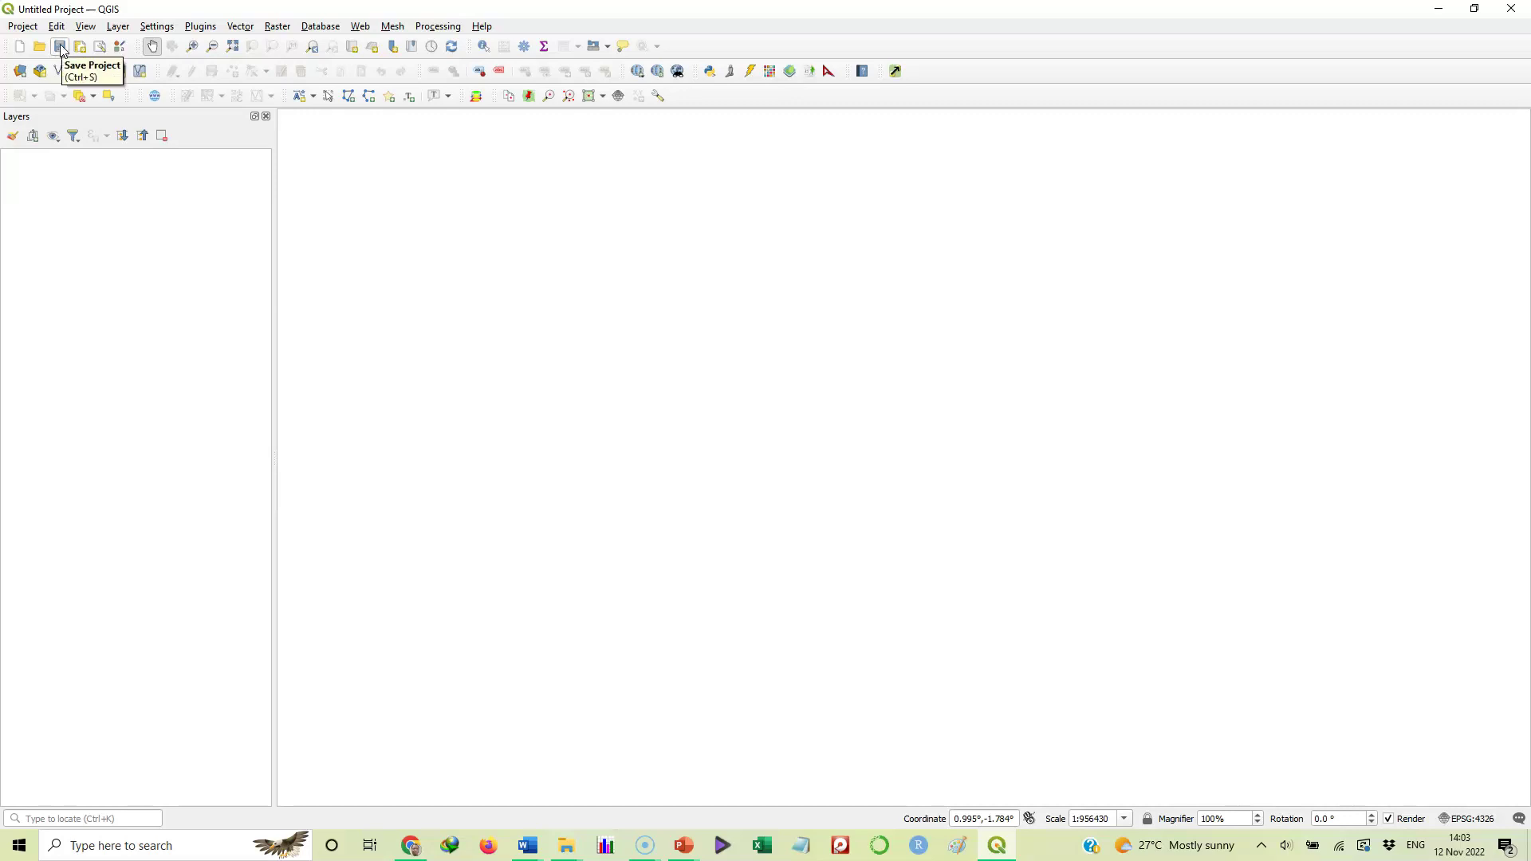
pyautogui.click(28, 28)
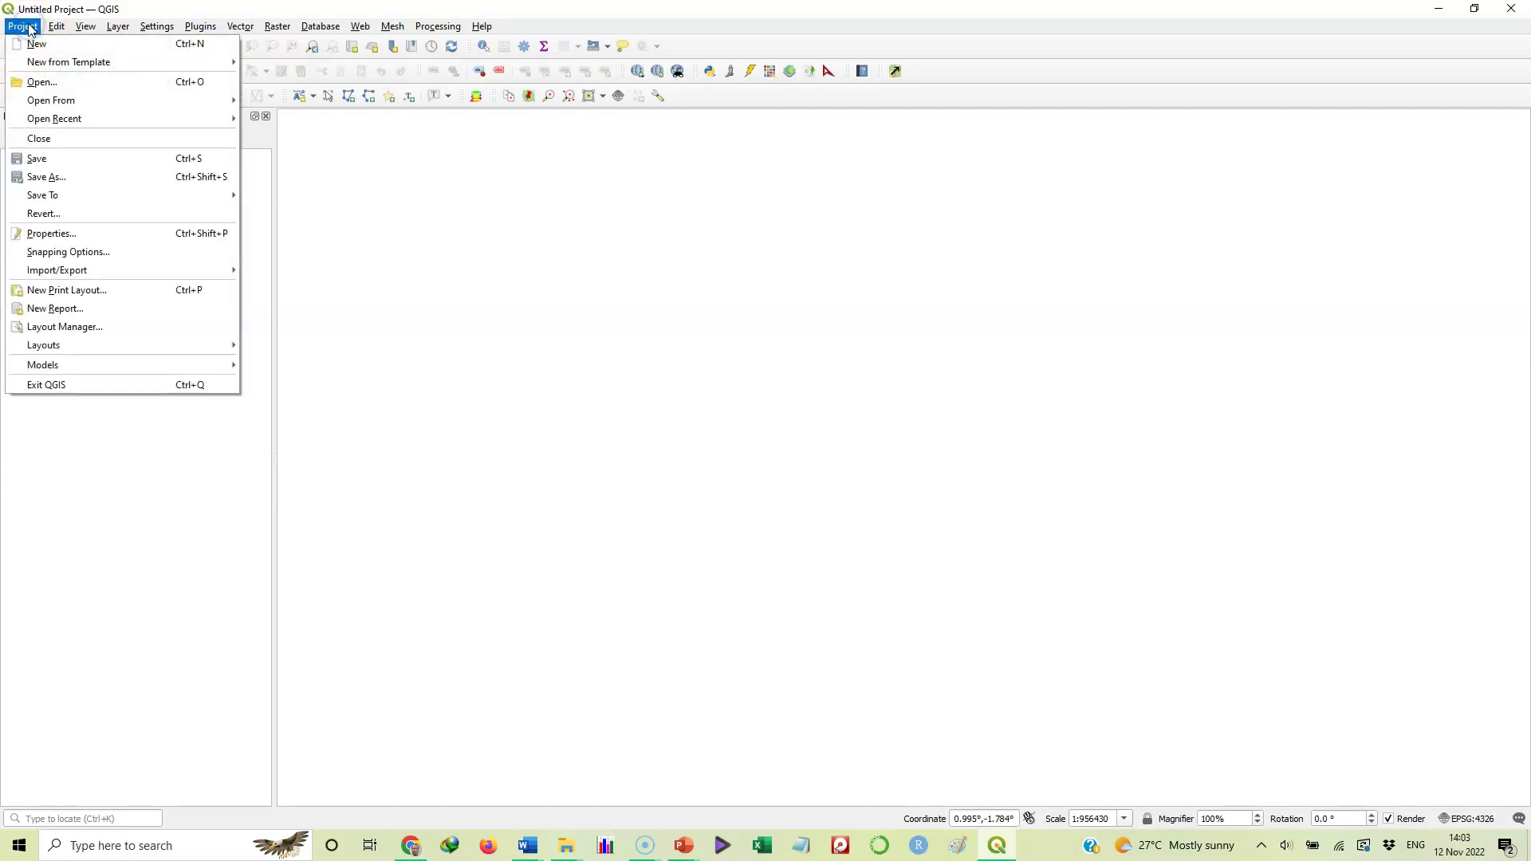
pyautogui.click(32, 83)
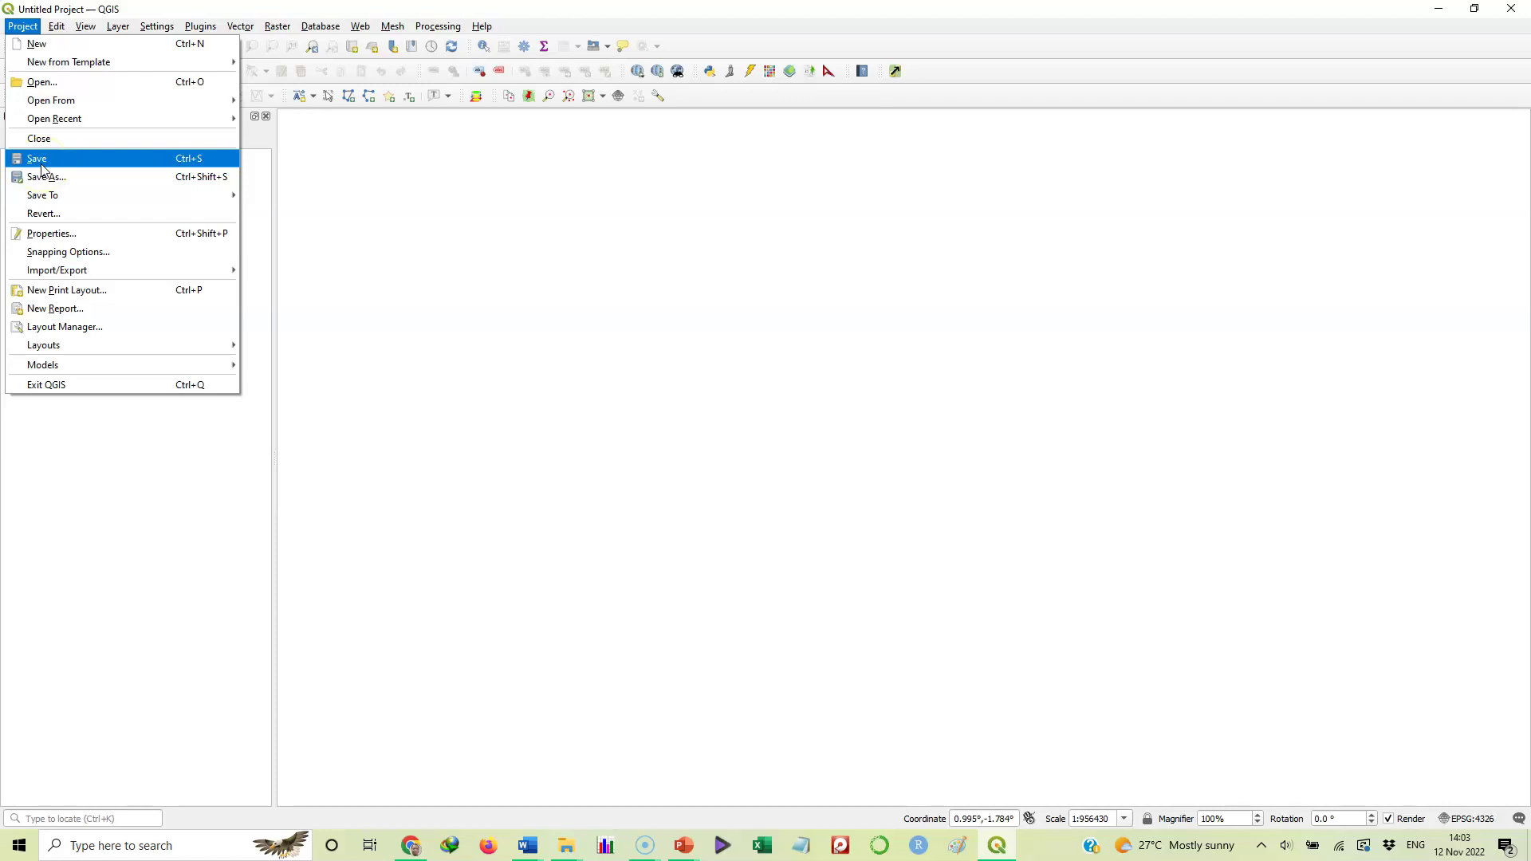
pyautogui.moveTo(118, 26)
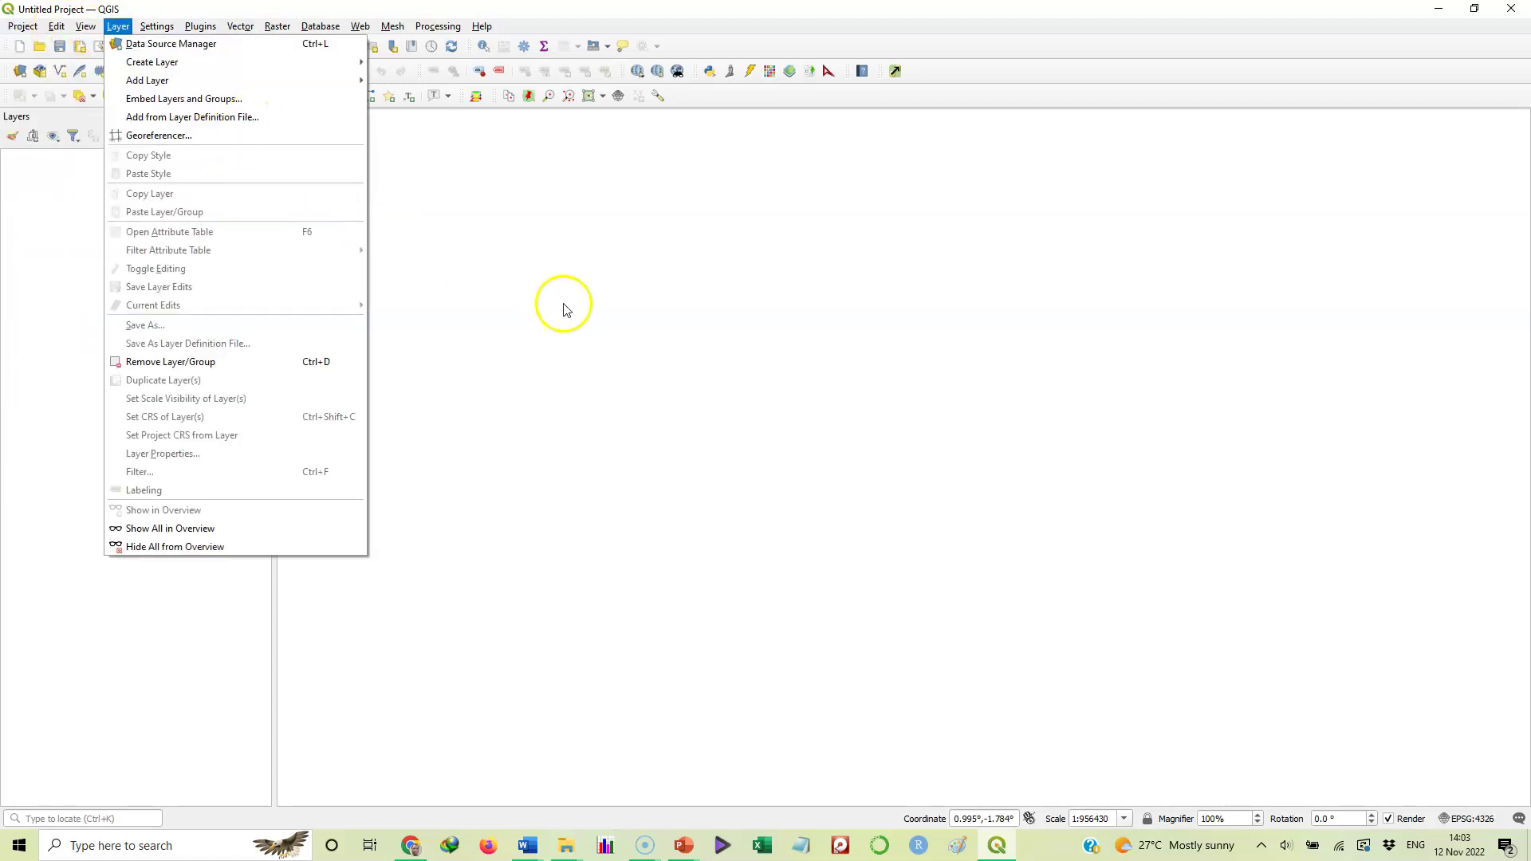
pyautogui.click(512, 311)
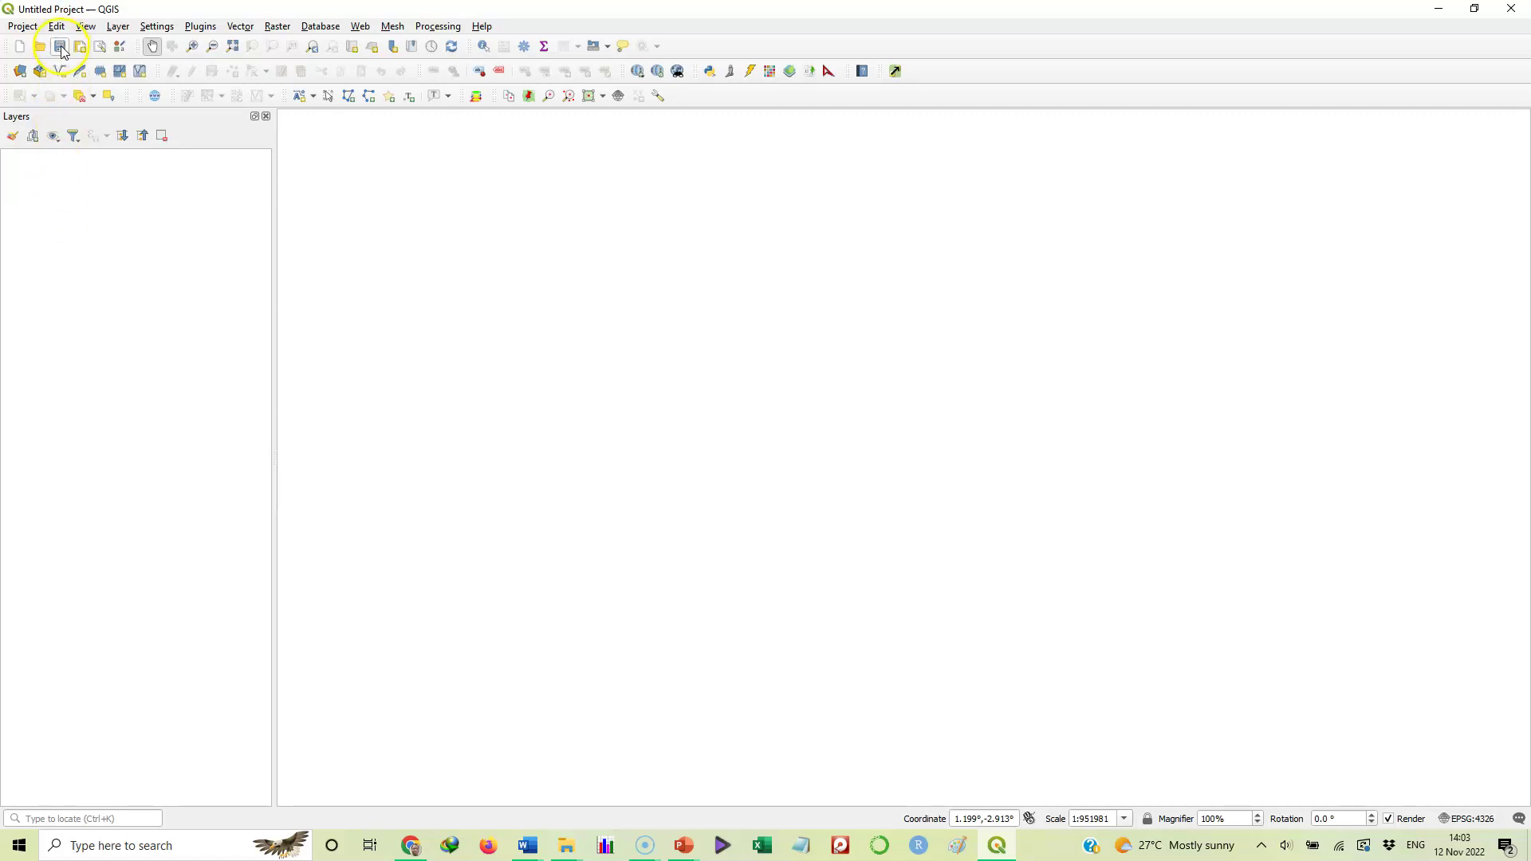
pyautogui.click(32, 29)
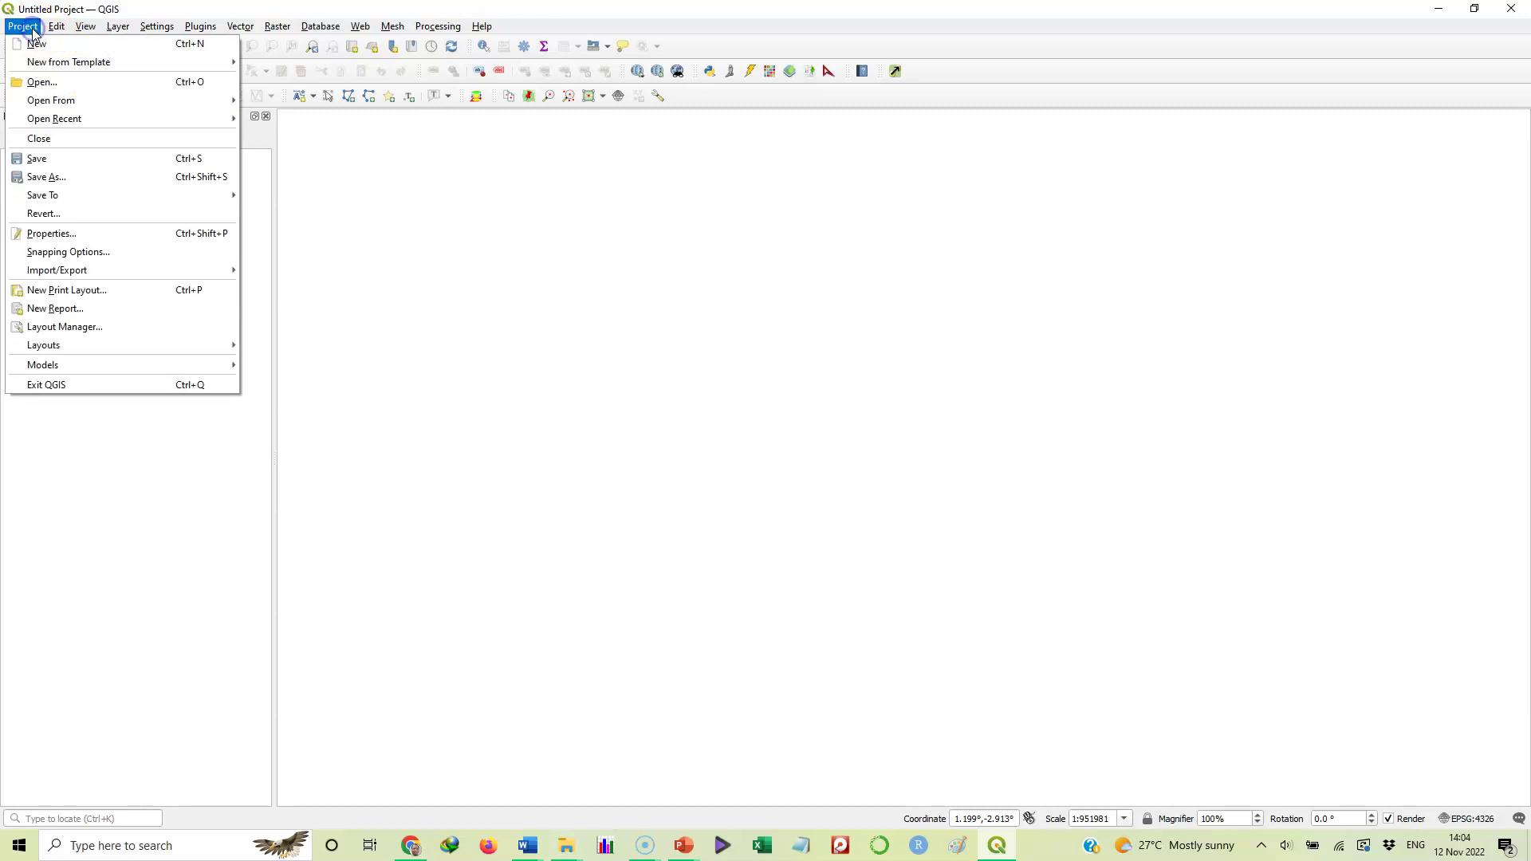
pyautogui.moveTo(52, 121)
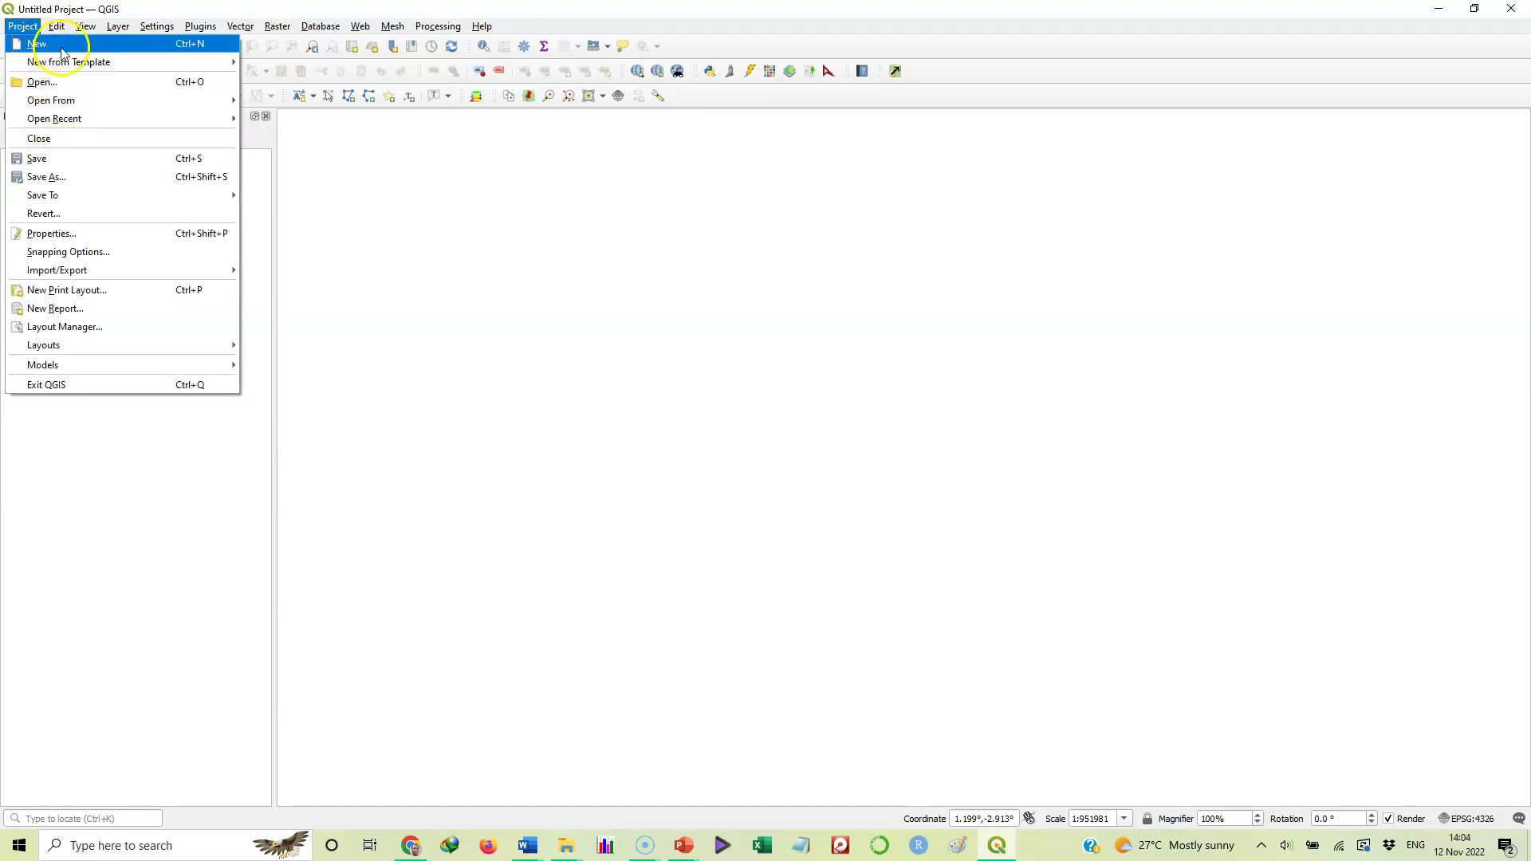
pyautogui.click(58, 120)
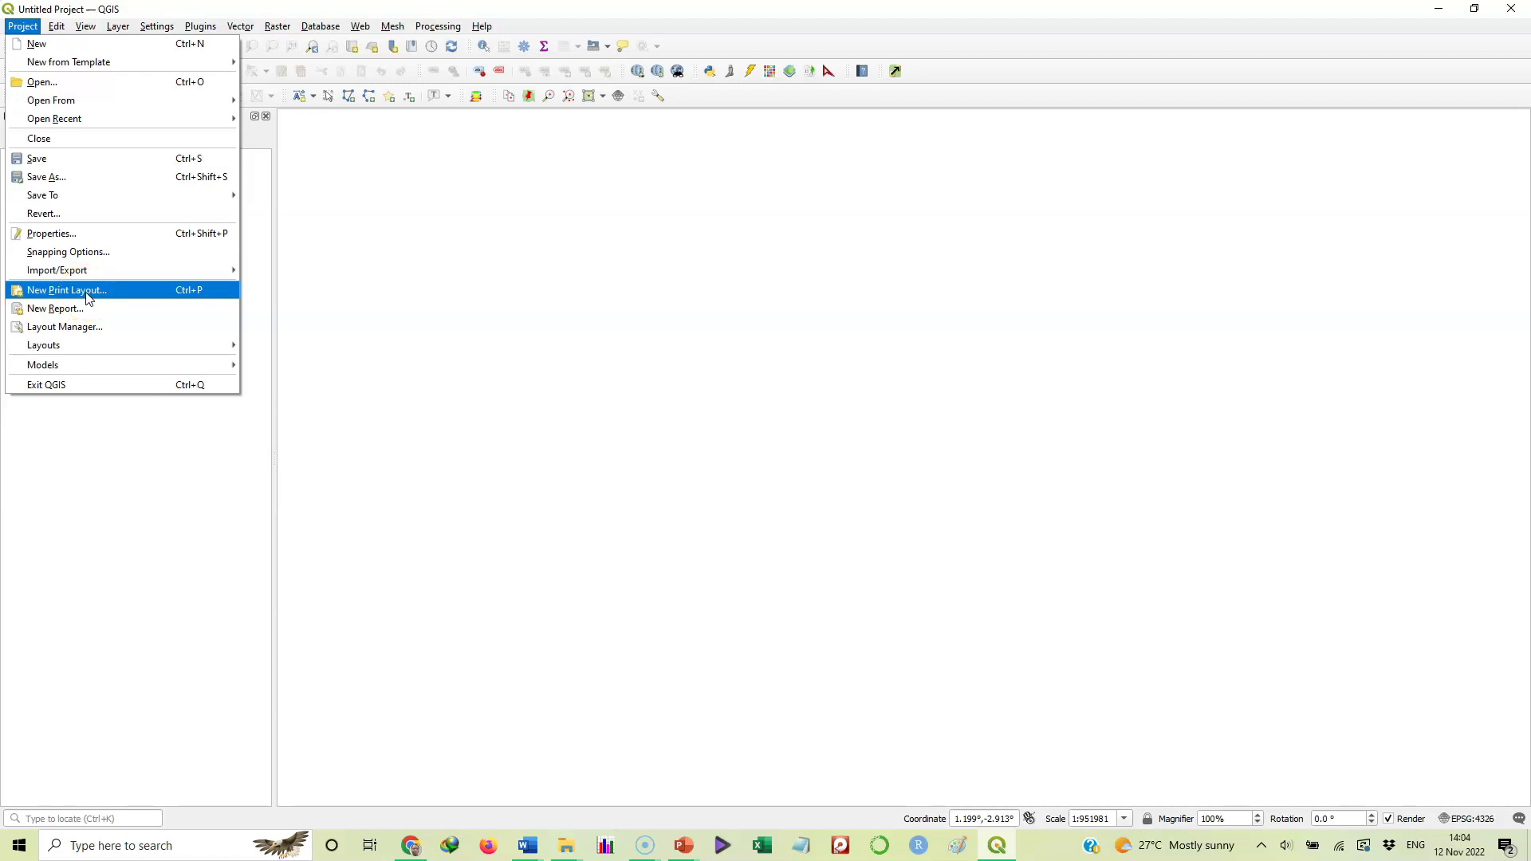
pyautogui.moveTo(91, 270)
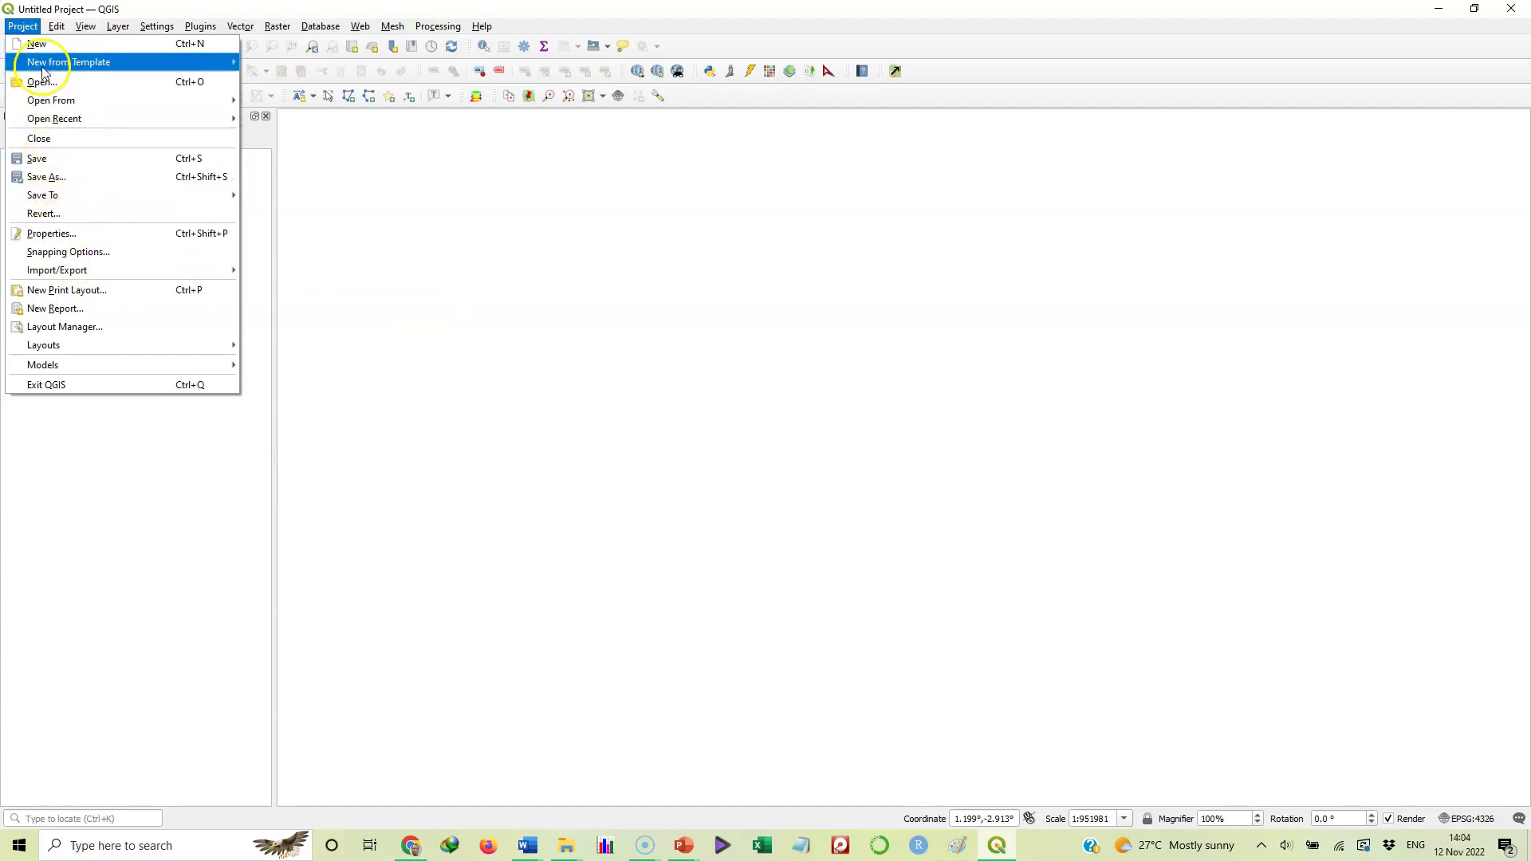
pyautogui.moveTo(59, 33)
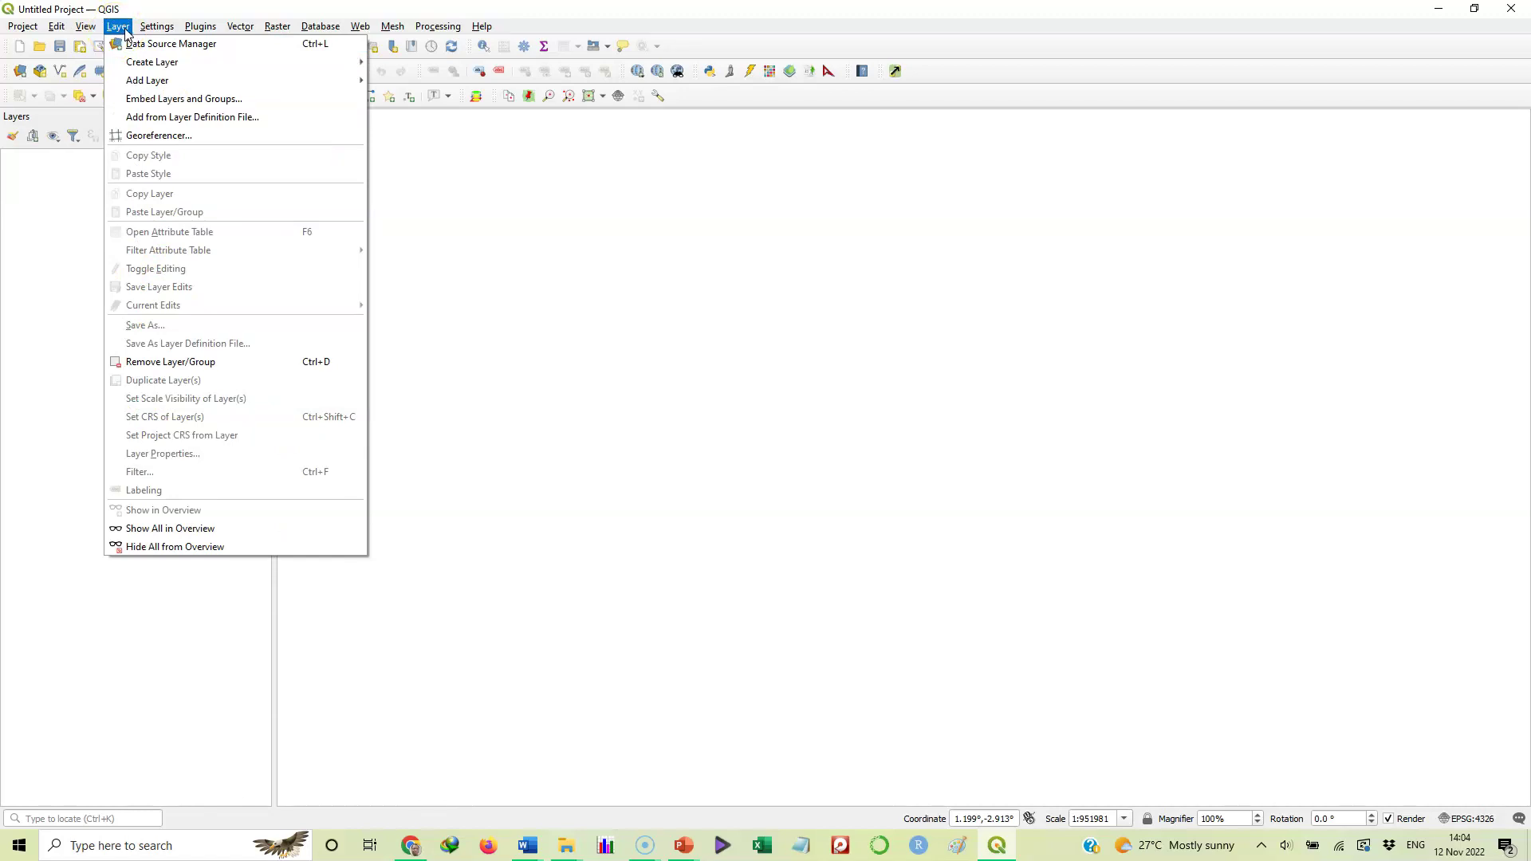
# Step: Examine the layer, settings, plugin, vector, raster, web and mesh commands, including the vector geometry, analysis and research tools
pyautogui.click(155, 83)
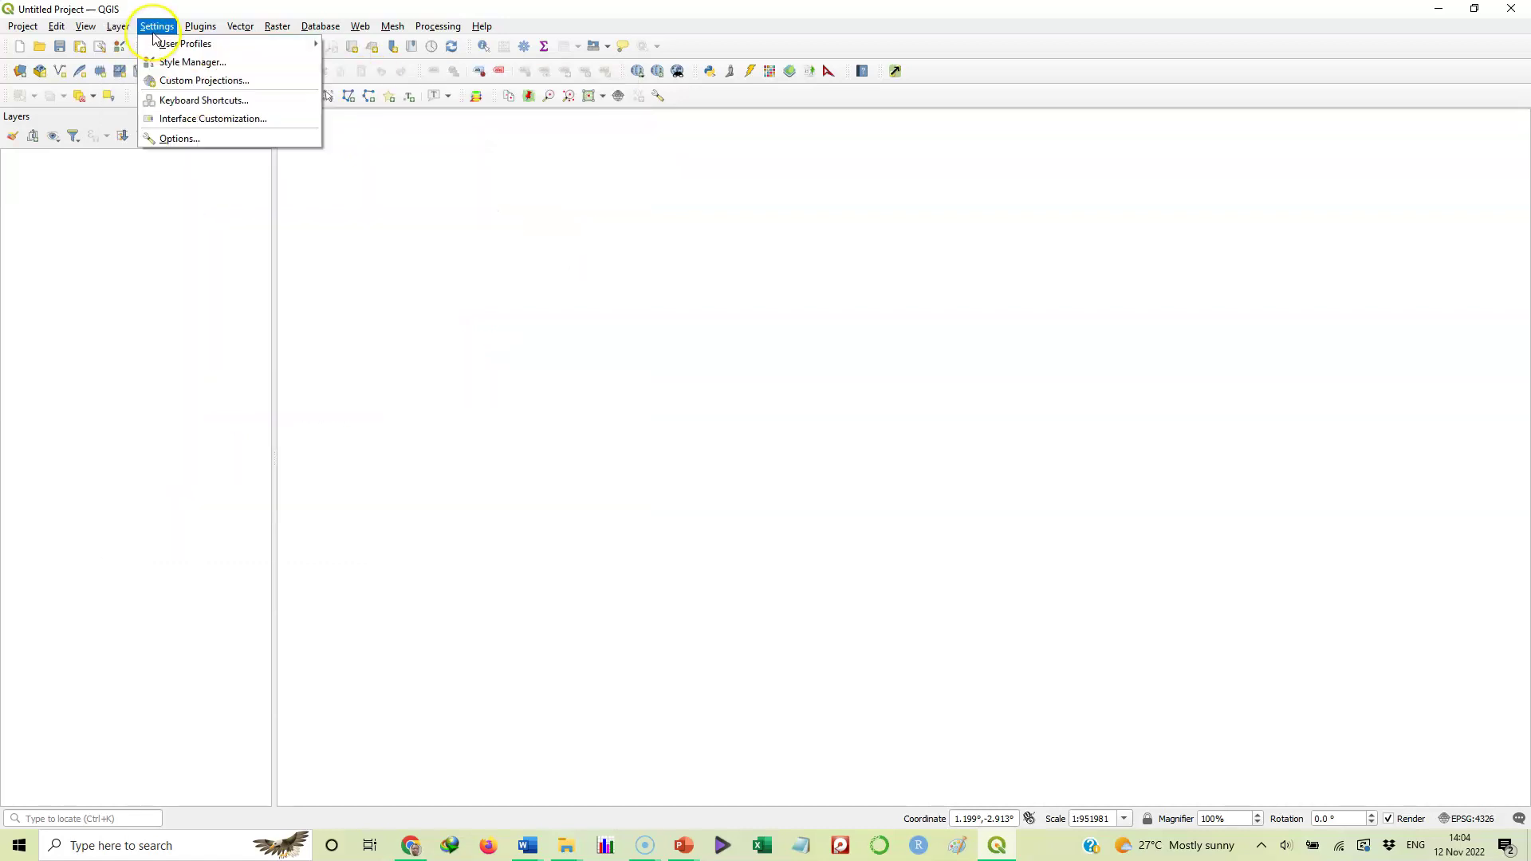
pyautogui.click(203, 30)
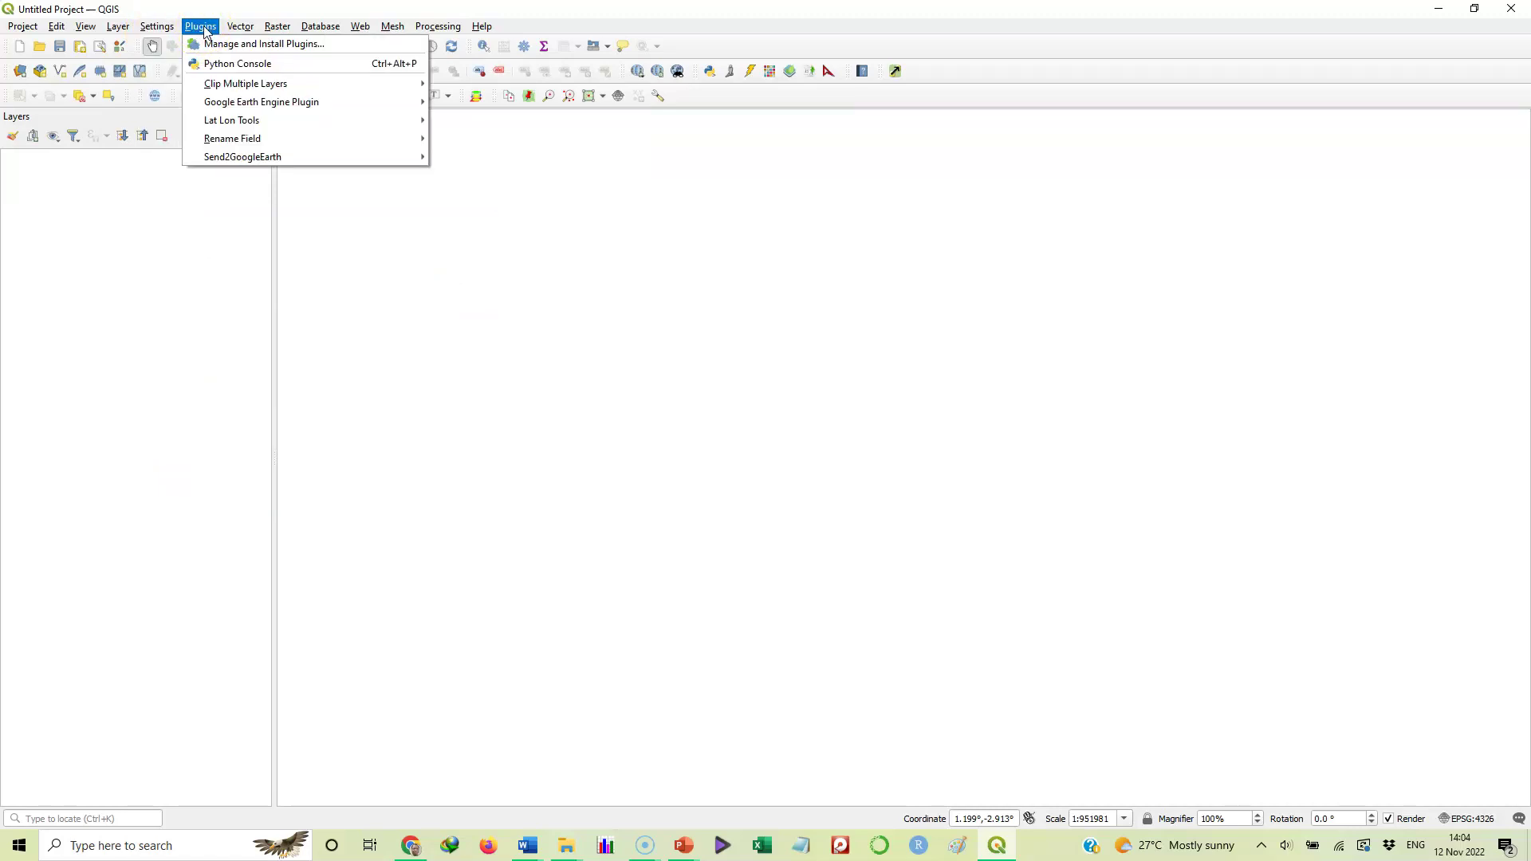
pyautogui.click(241, 31)
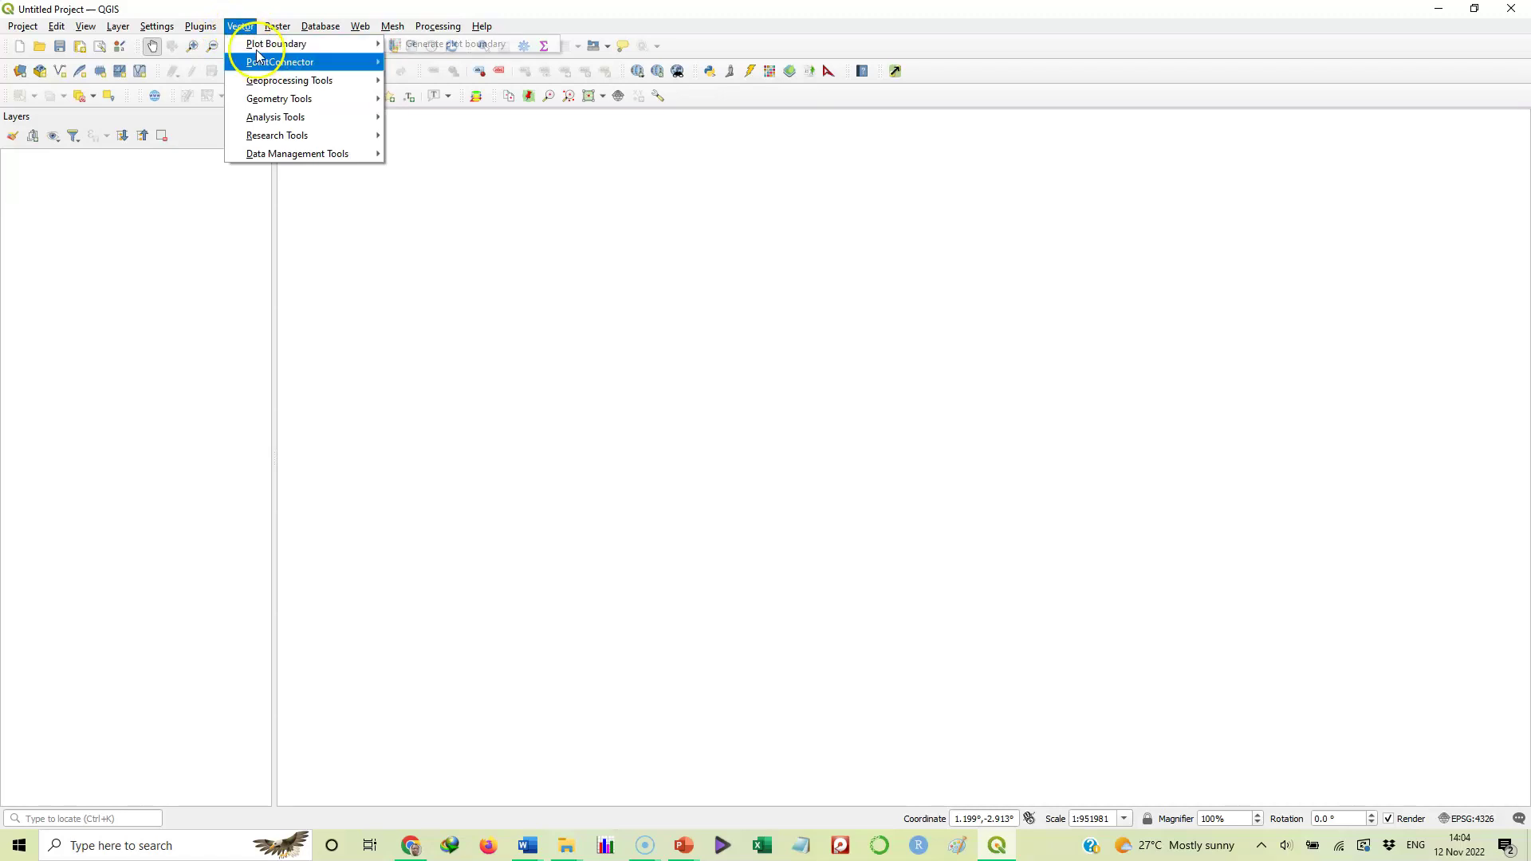
pyautogui.click(279, 136)
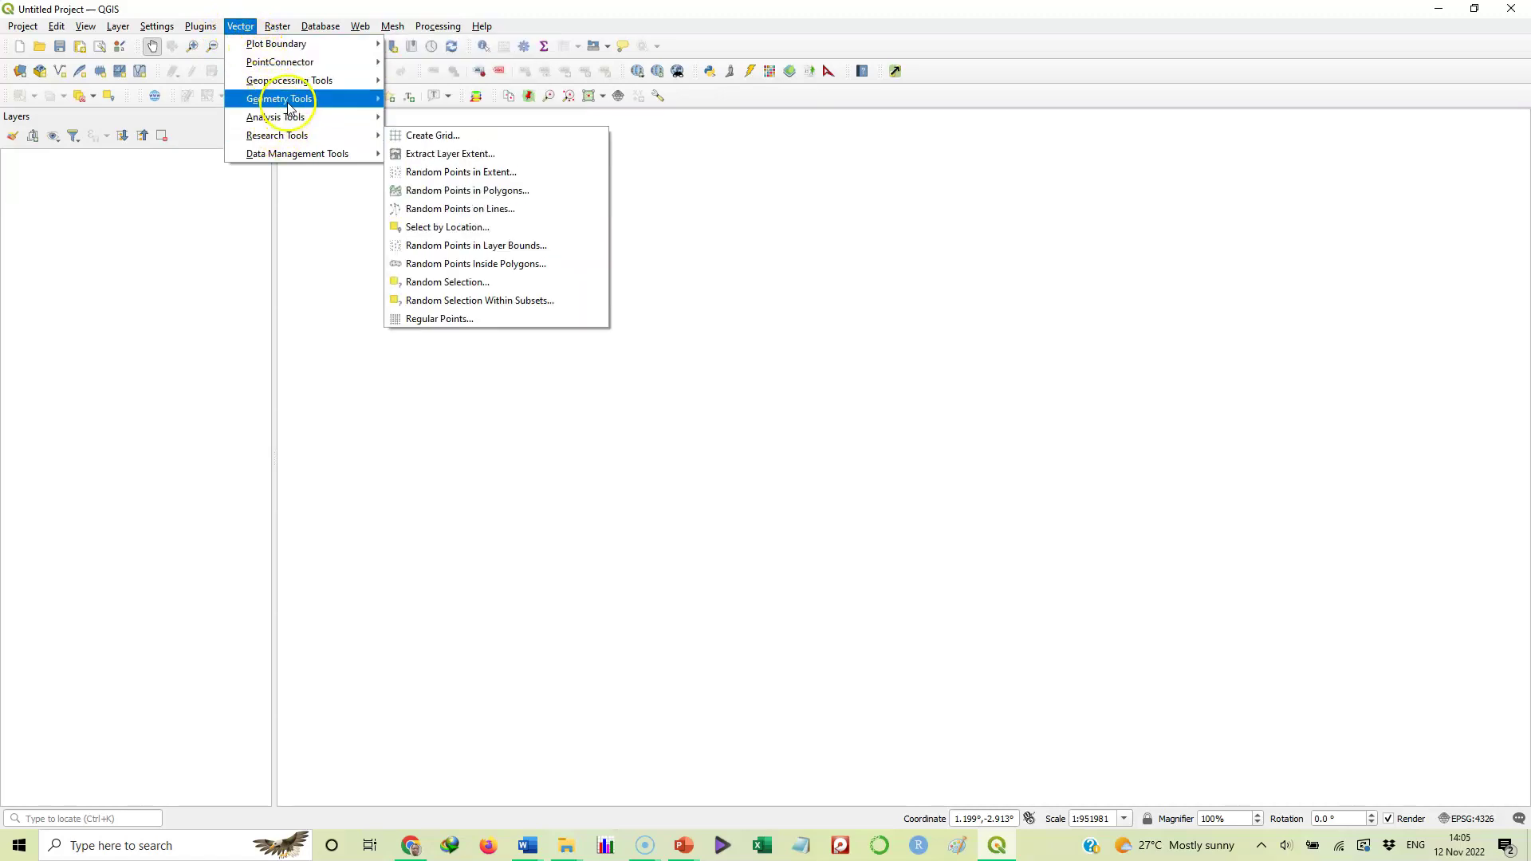
pyautogui.moveTo(290, 86)
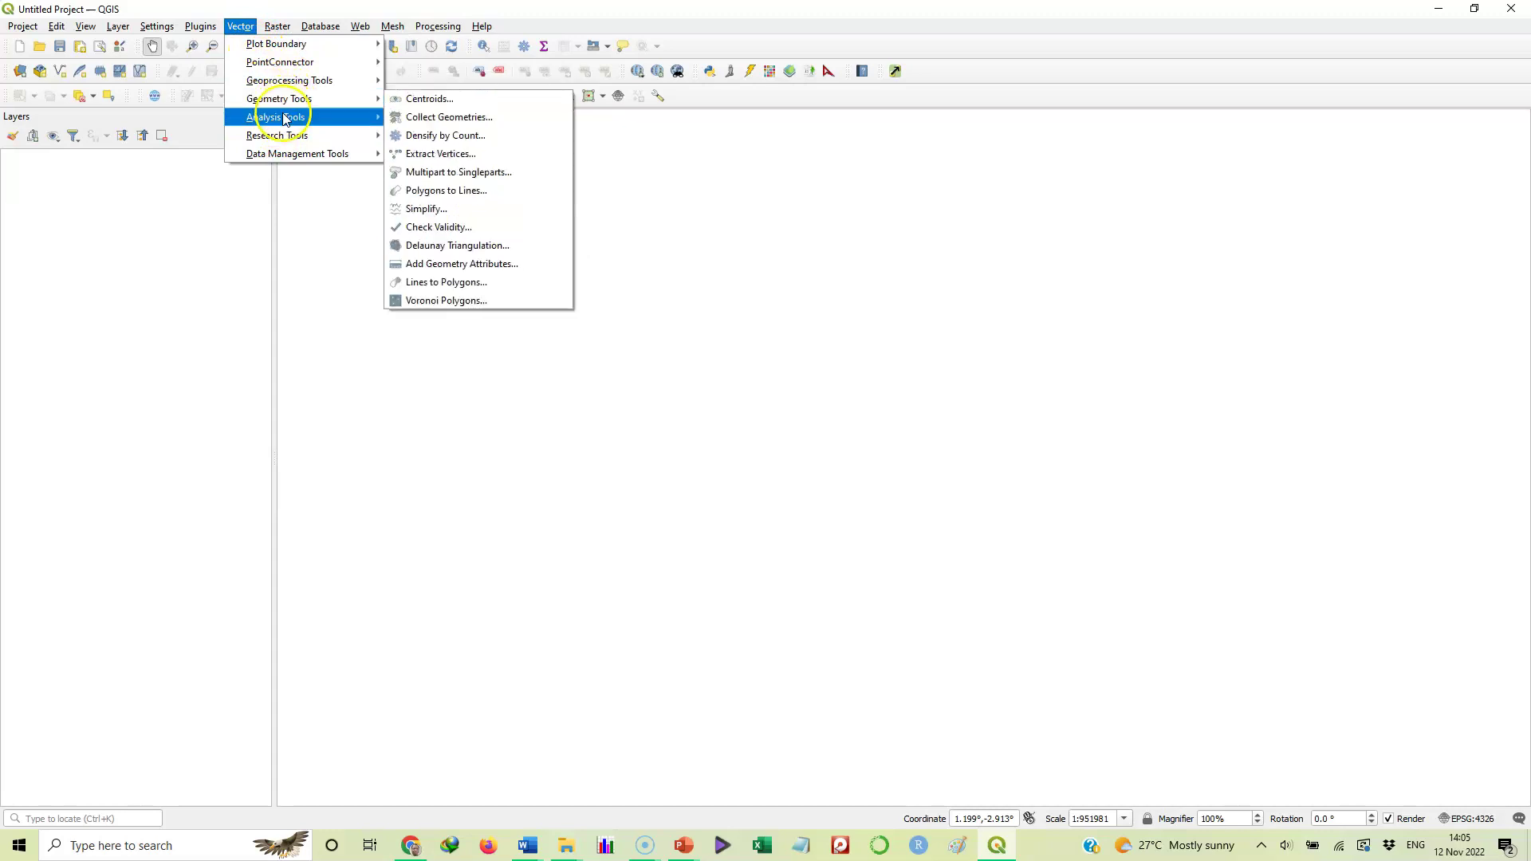
pyautogui.moveTo(284, 124)
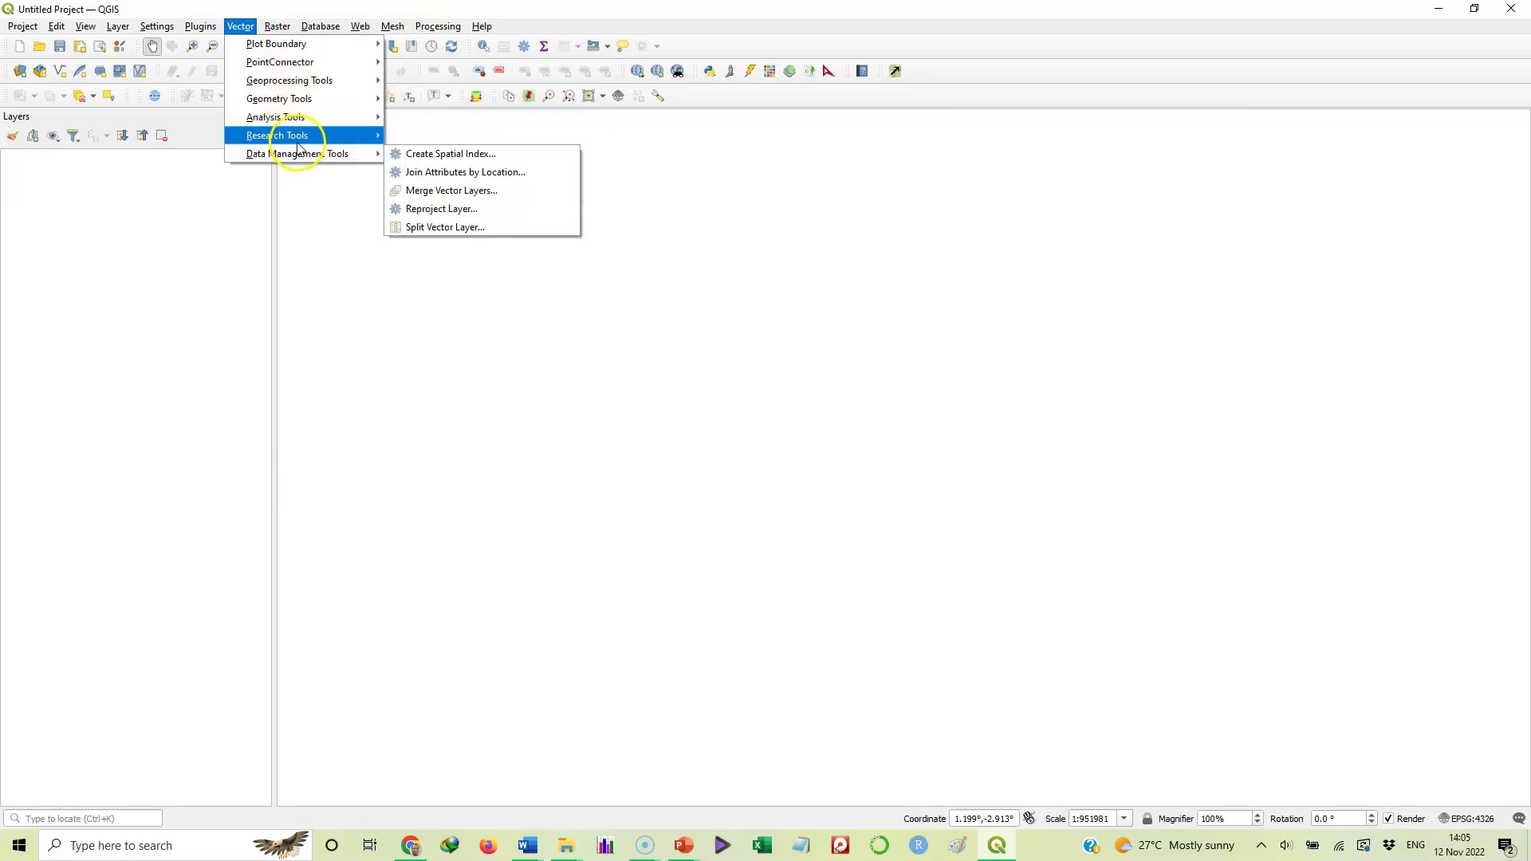
pyautogui.moveTo(276, 30)
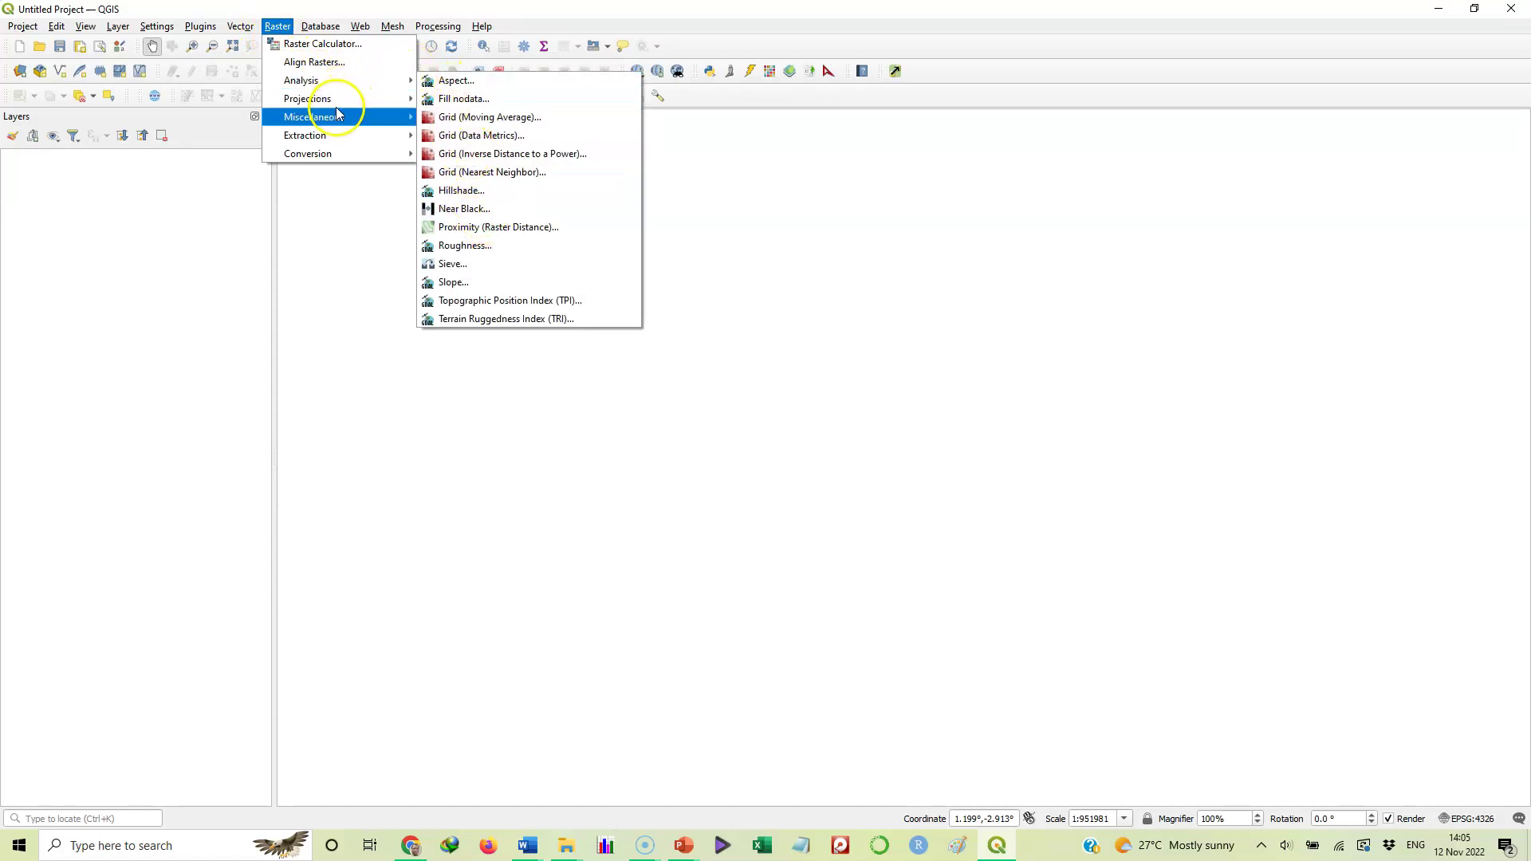
pyautogui.moveTo(335, 29)
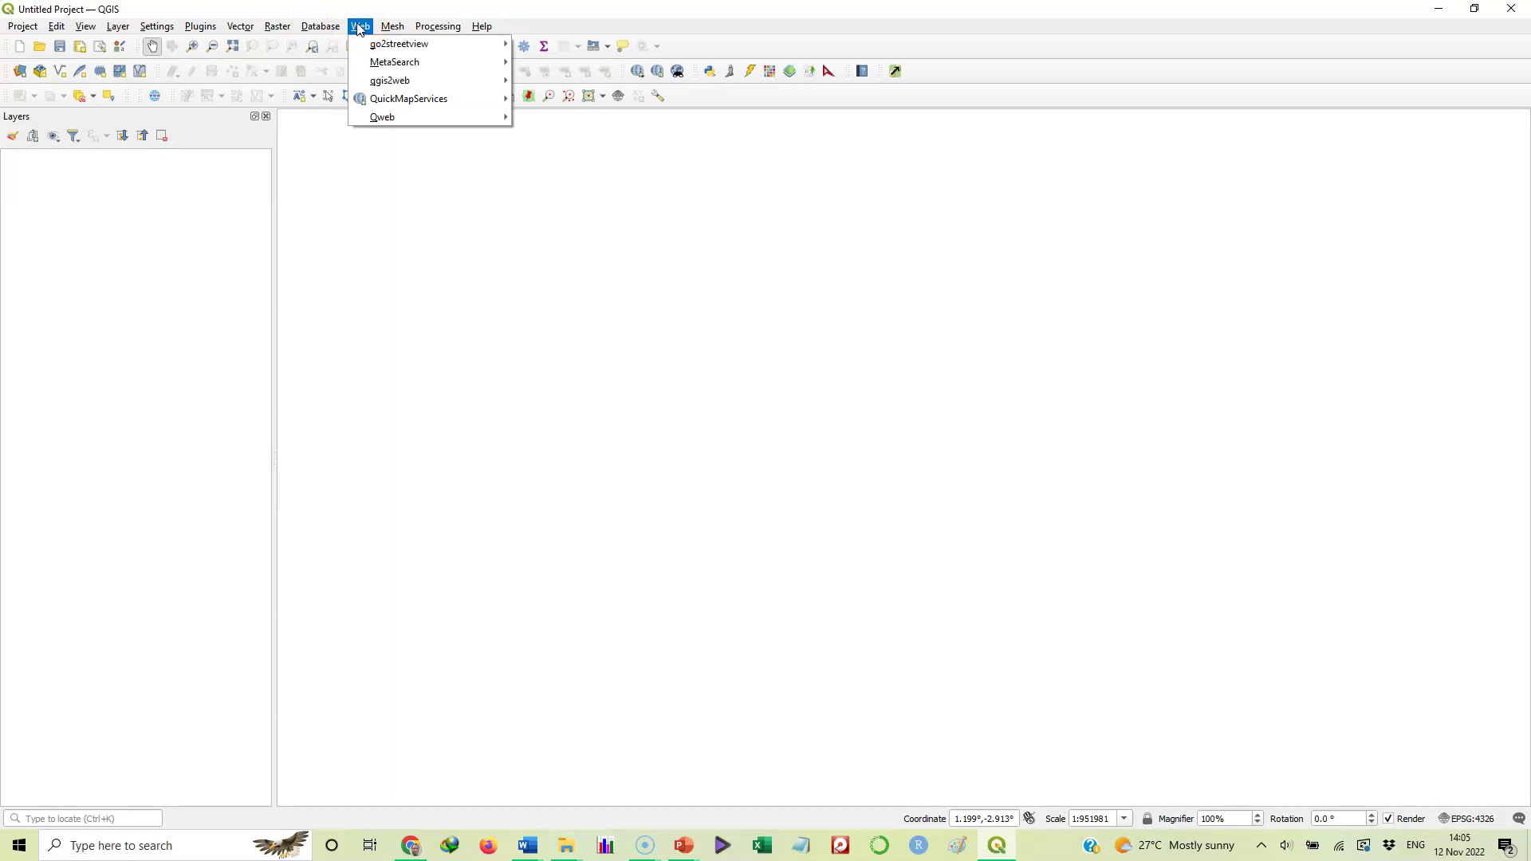
pyautogui.click(393, 28)
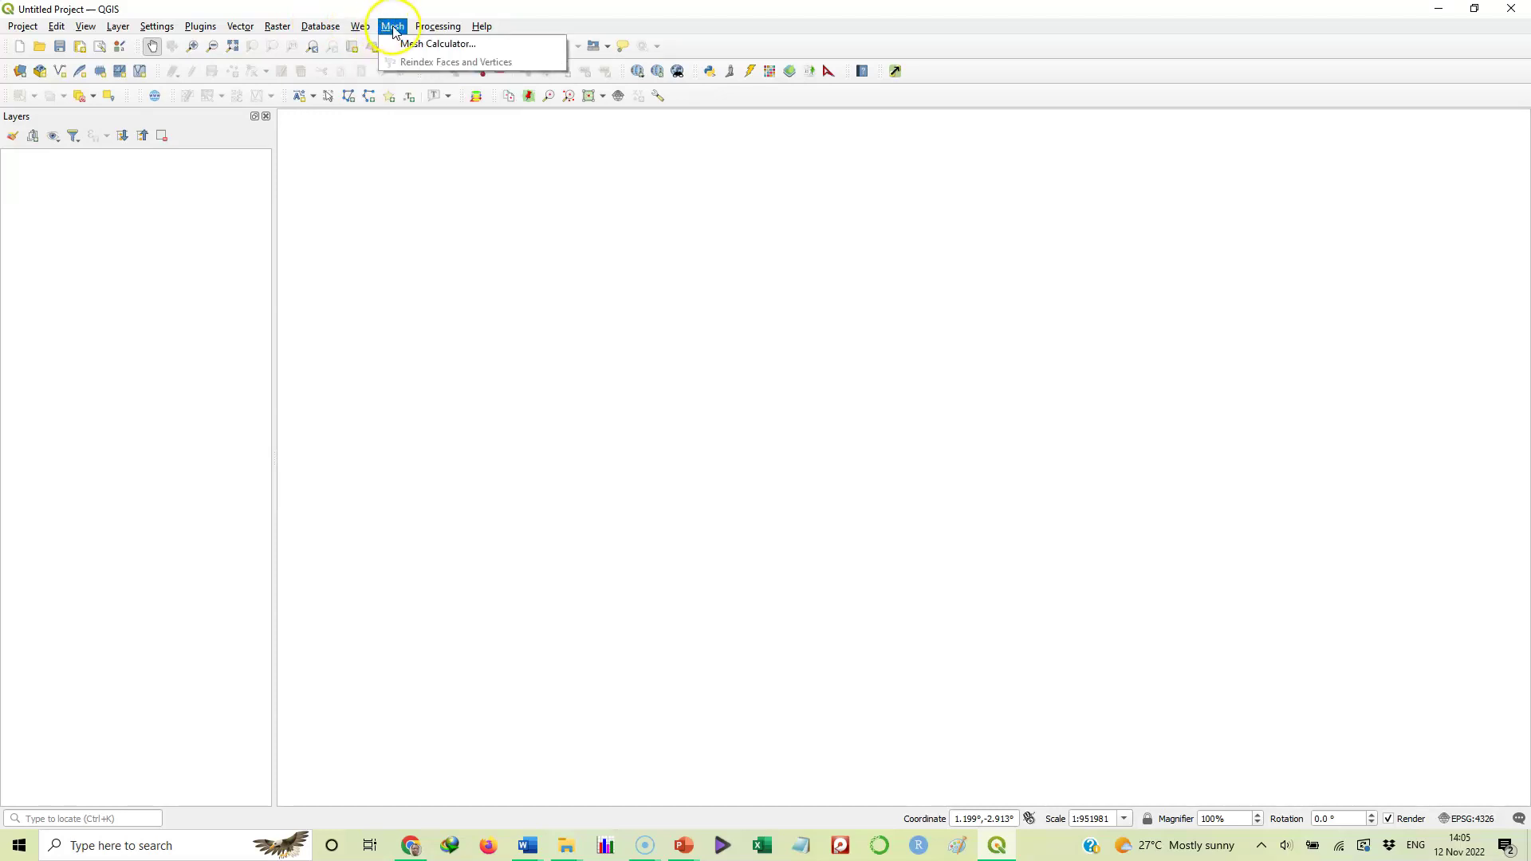
# Step: Open the Processing Toolbox, review its groups of tools, and close it again
pyautogui.click(438, 30)
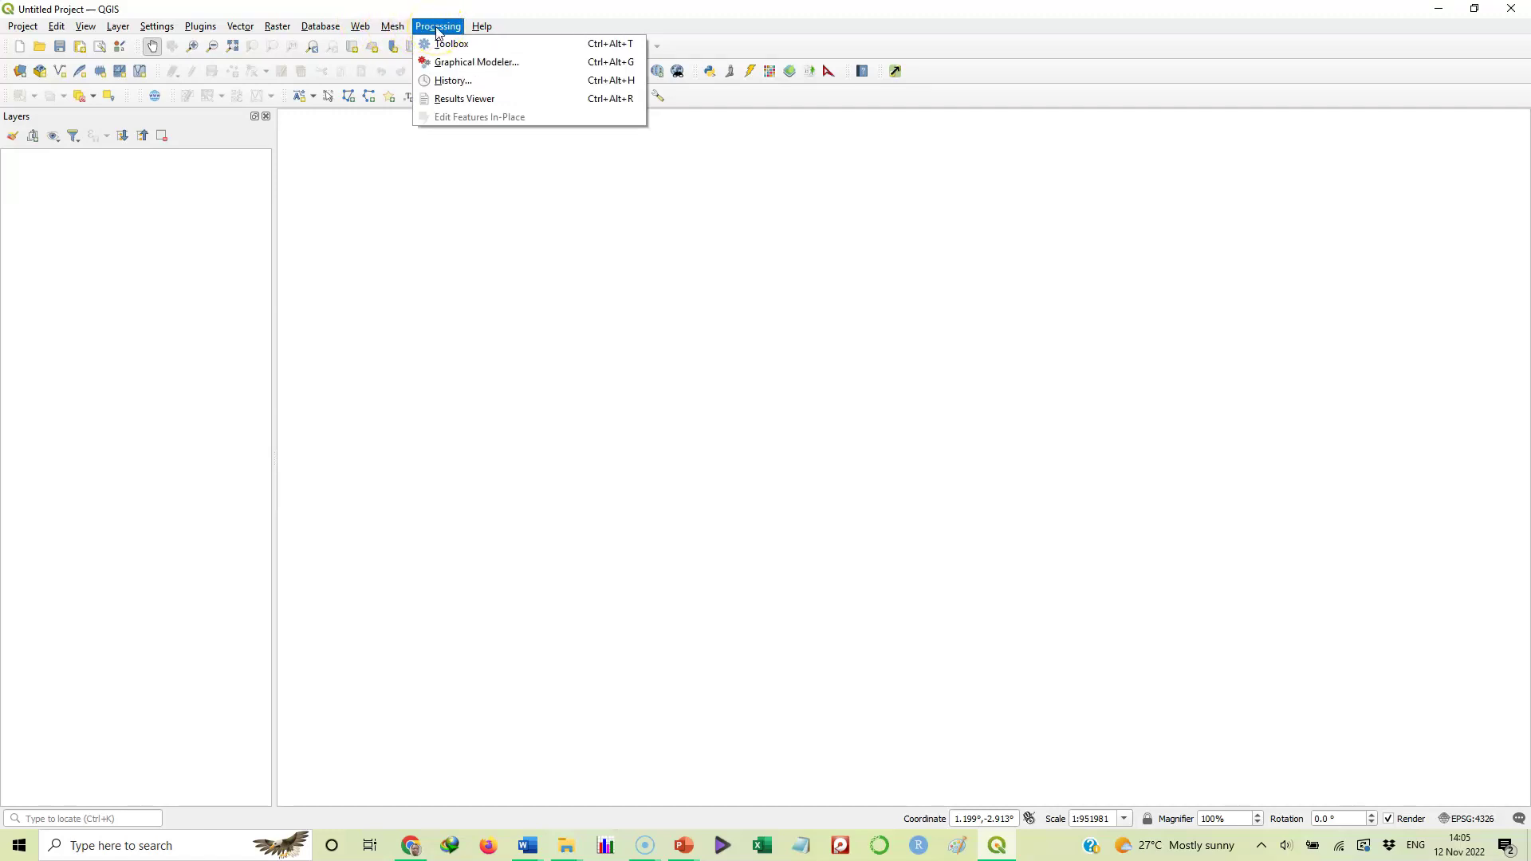
pyautogui.click(444, 48)
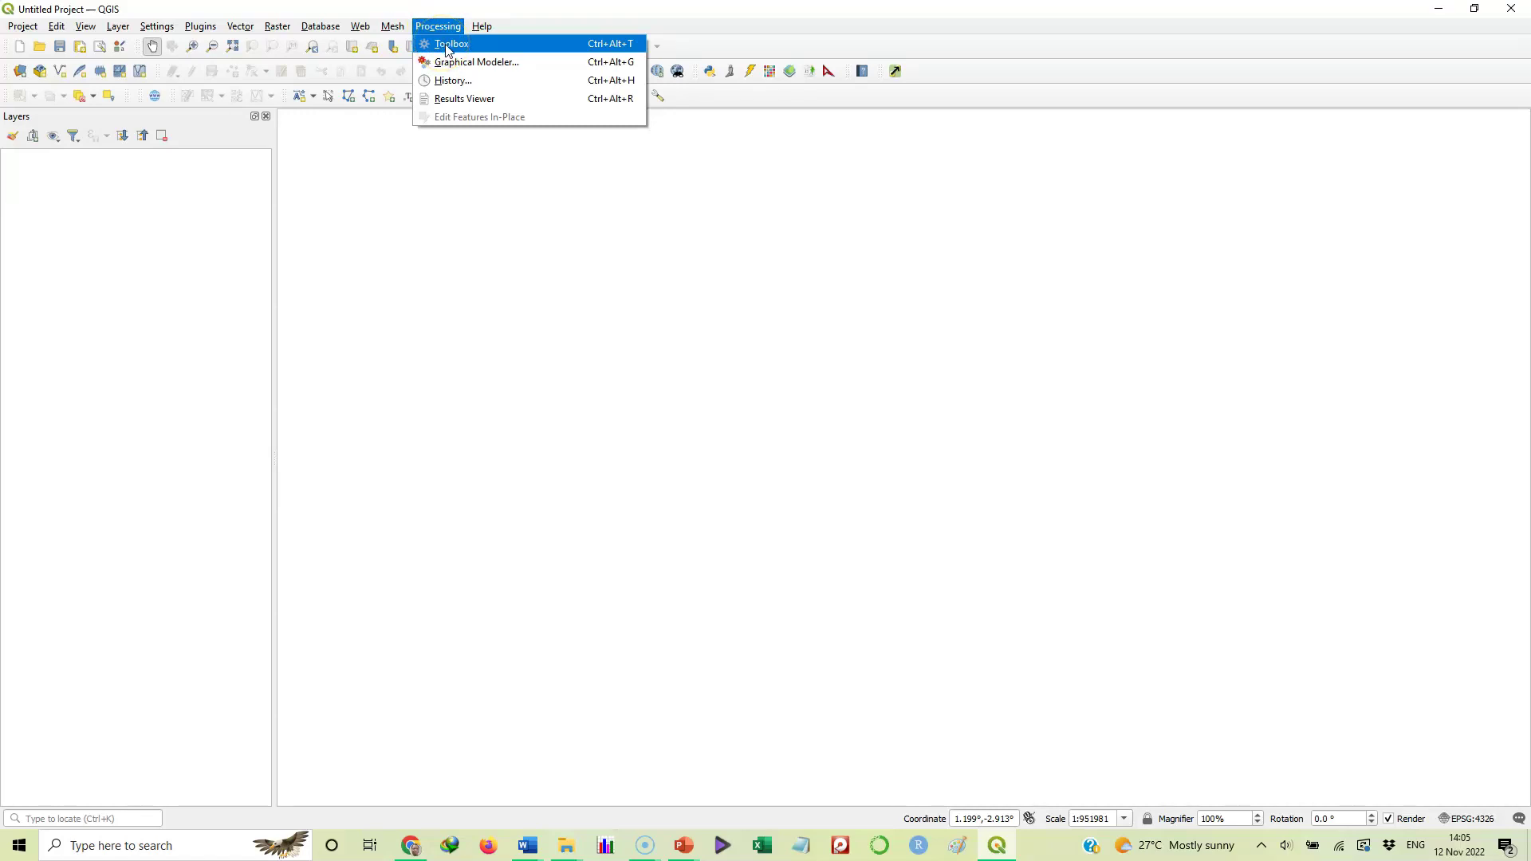
pyautogui.click(446, 48)
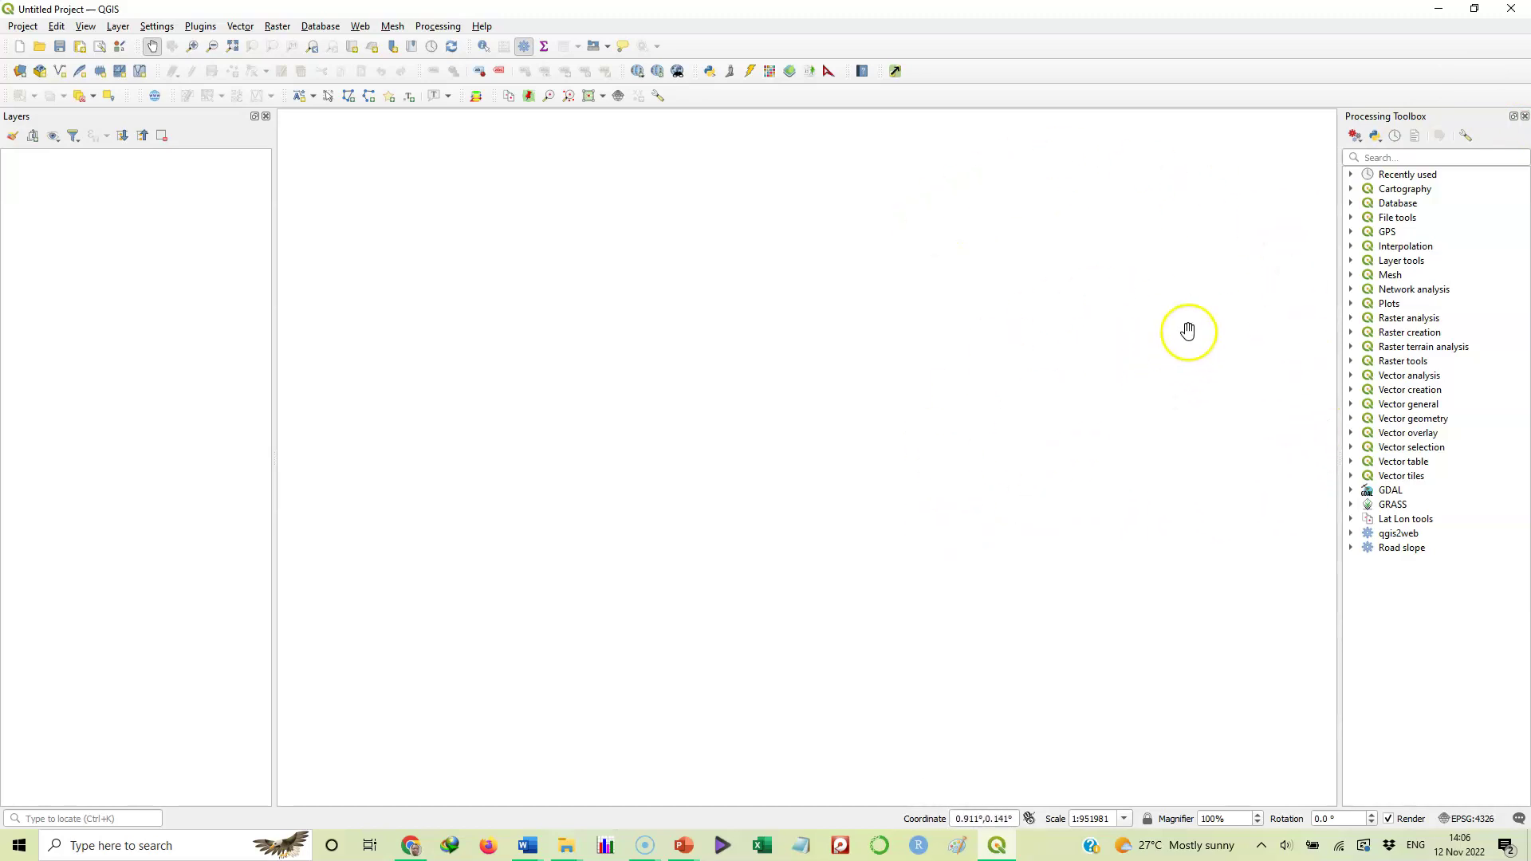
pyautogui.click(1525, 116)
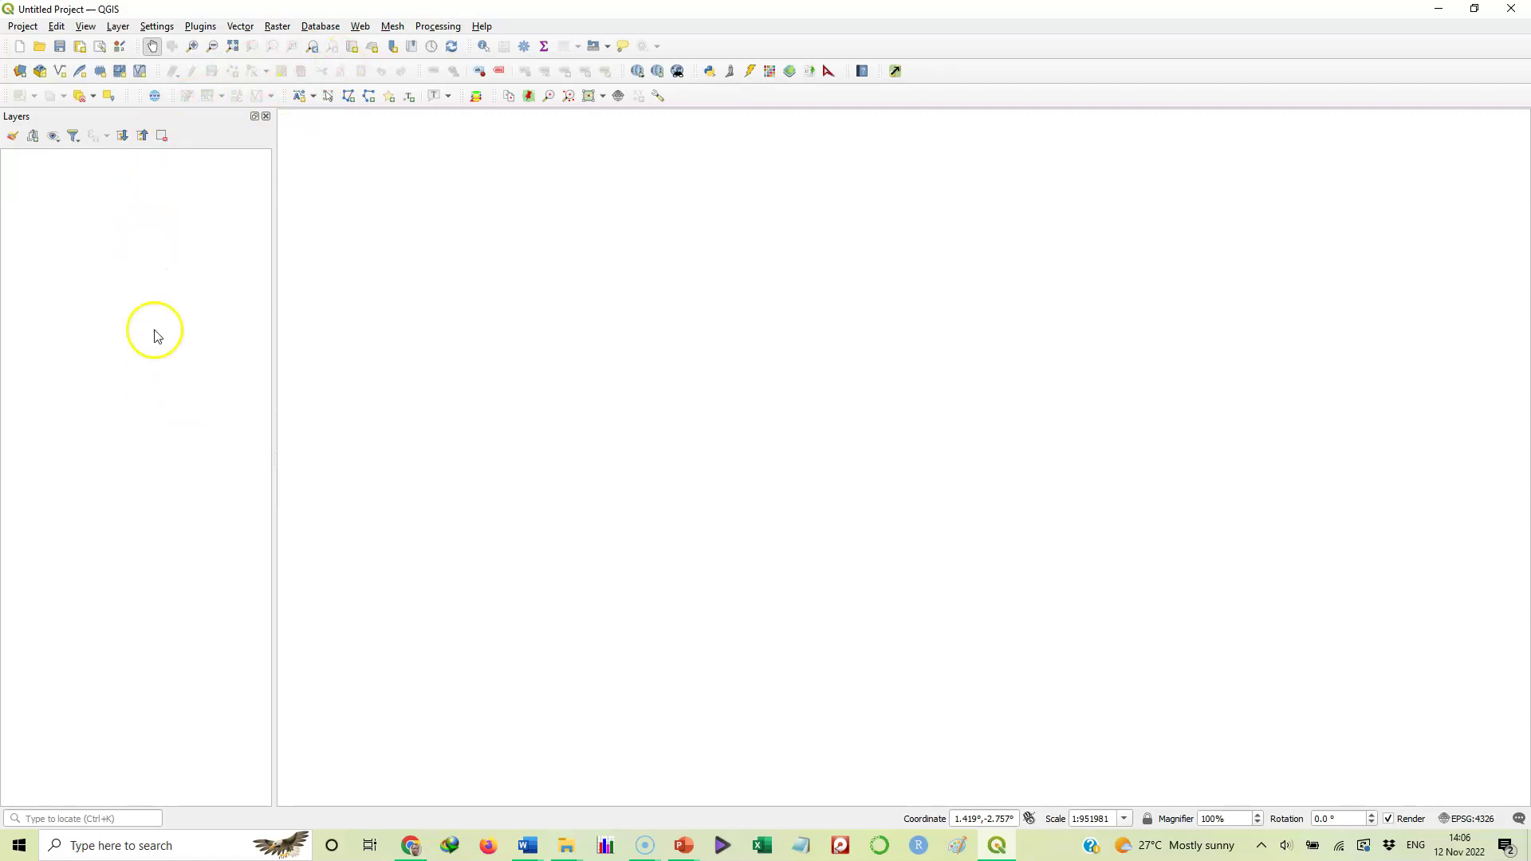
# Step: Close the Layers panel beside the map canvas and display it again
pyautogui.moveTo(796, 246); pyautogui.dragTo(1026, 444)
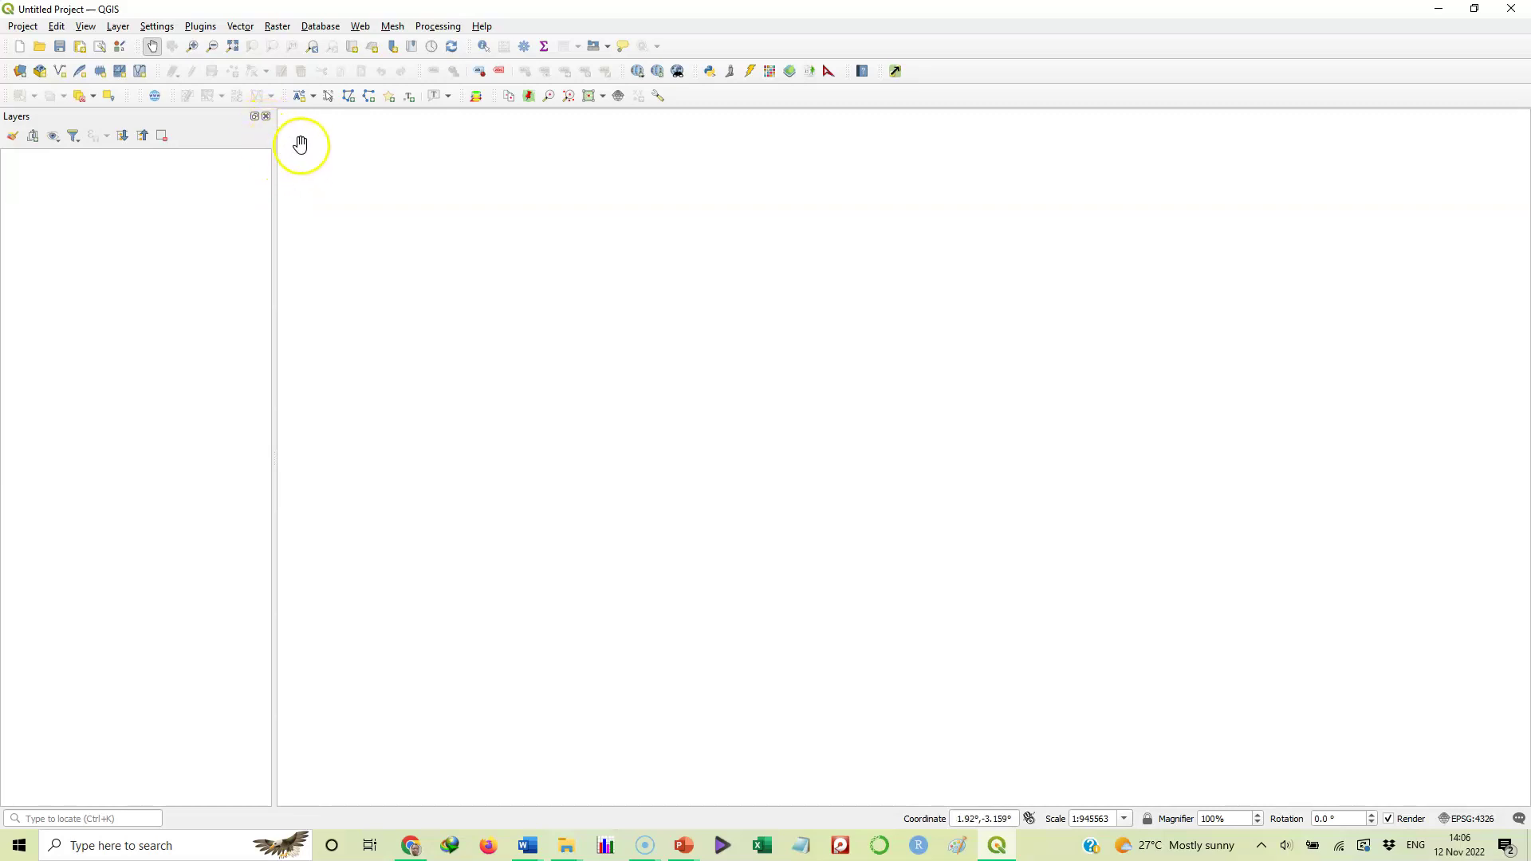
pyautogui.click(266, 118)
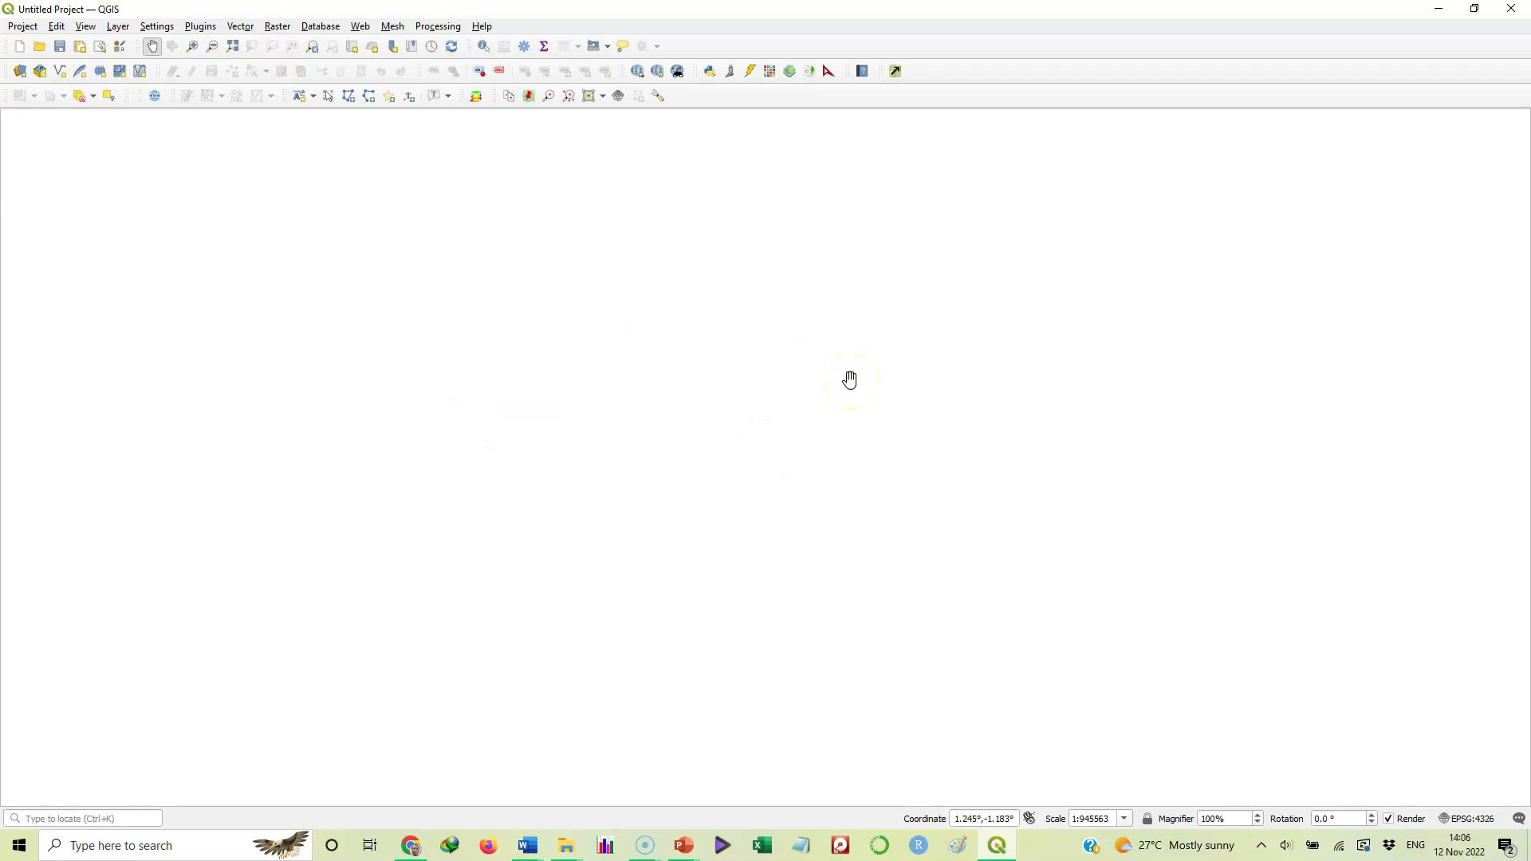
pyautogui.moveTo(849, 380); pyautogui.dragTo(564, 301)
pyautogui.moveTo(265, 234); pyautogui.dragTo(99, 157)
pyautogui.moveTo(165, 295); pyautogui.dragTo(88, 30)
pyautogui.click(85, 27)
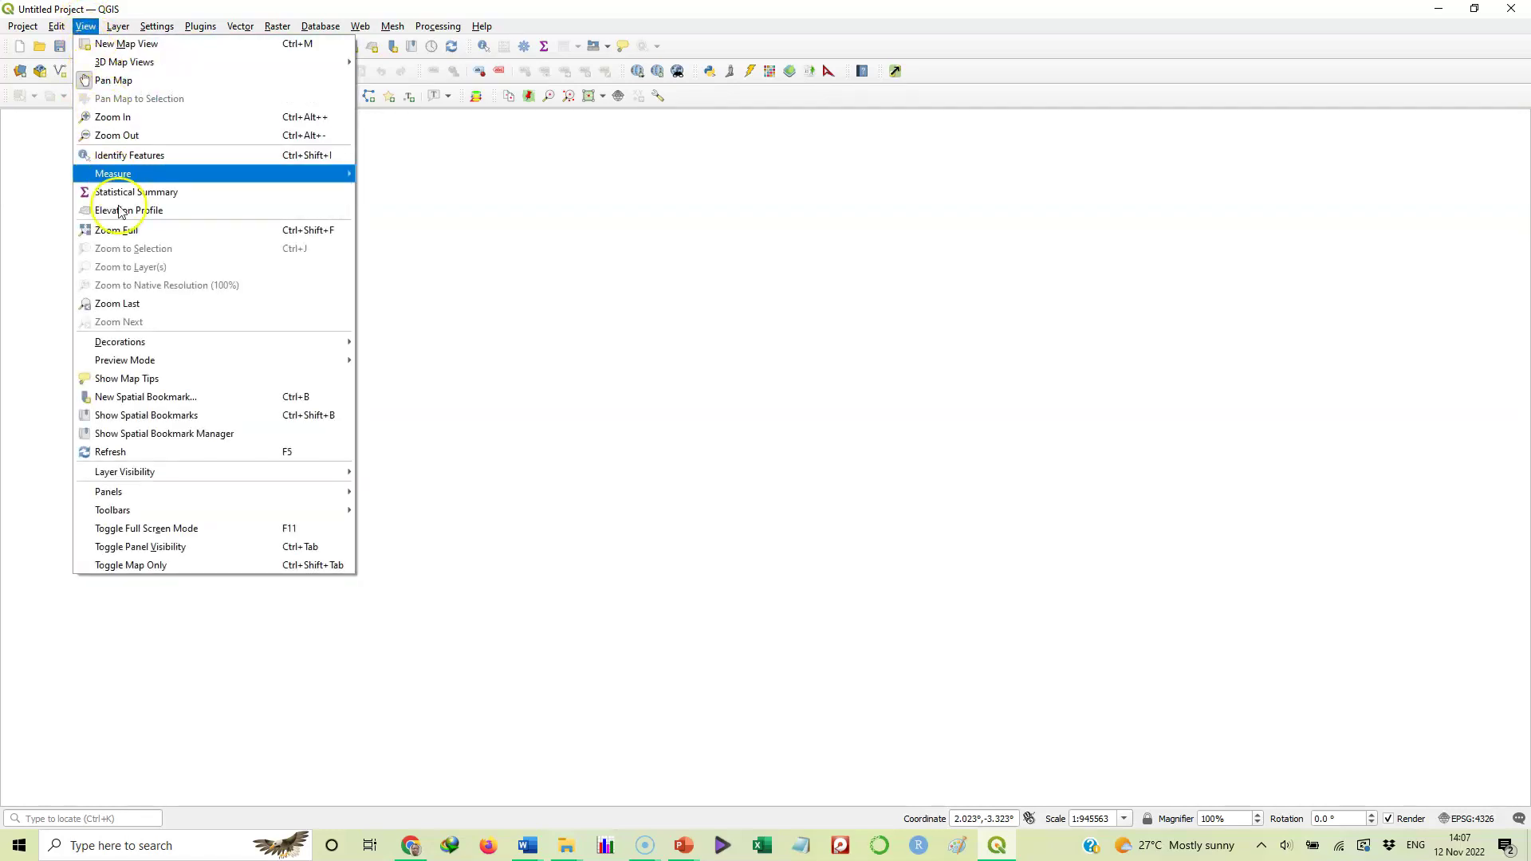
pyautogui.click(135, 469)
pyautogui.moveTo(152, 495)
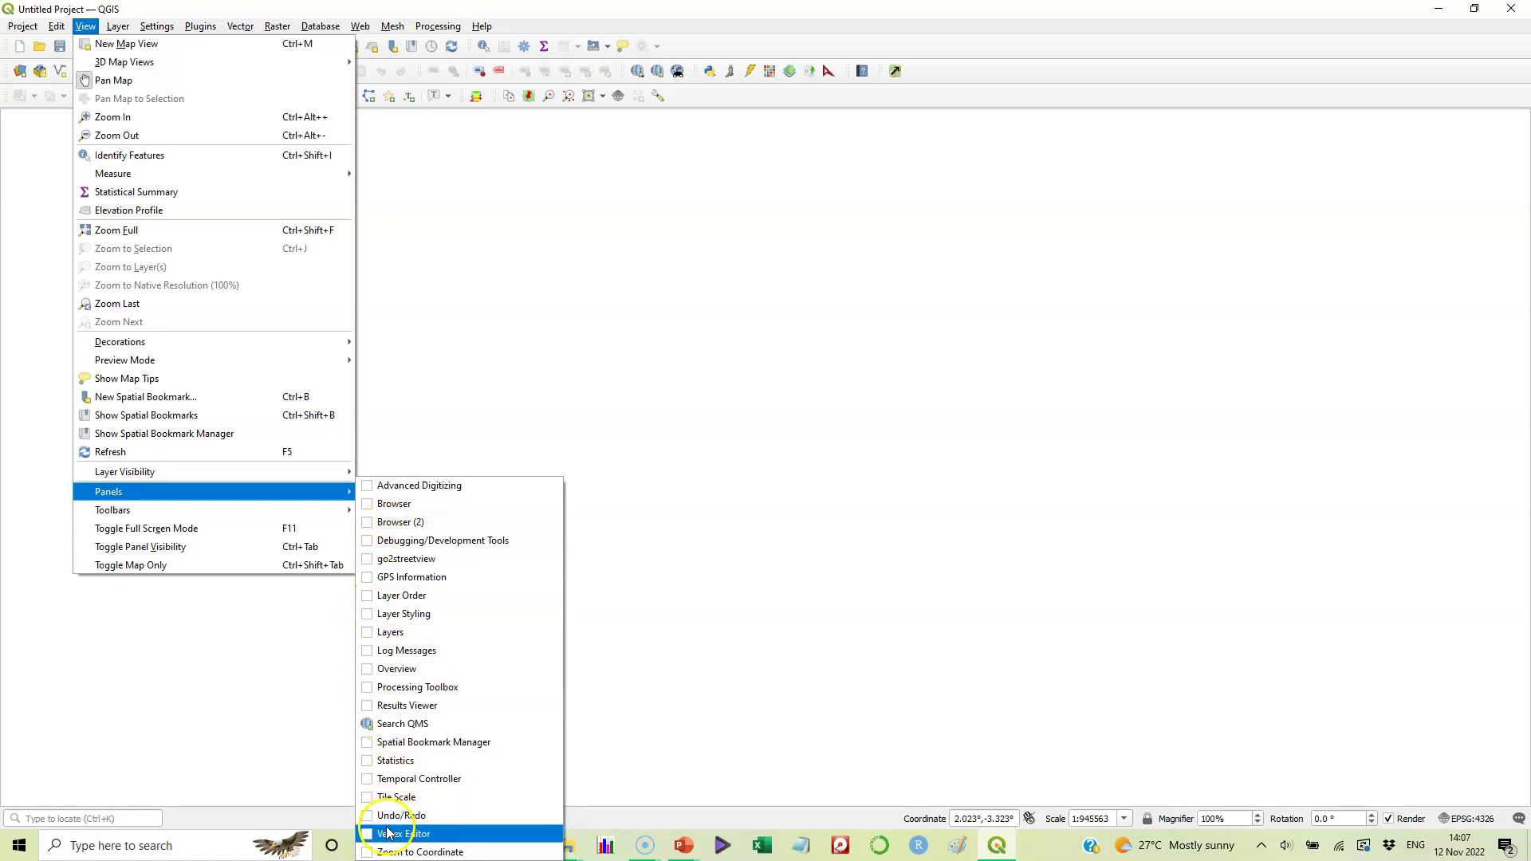
pyautogui.click(368, 634)
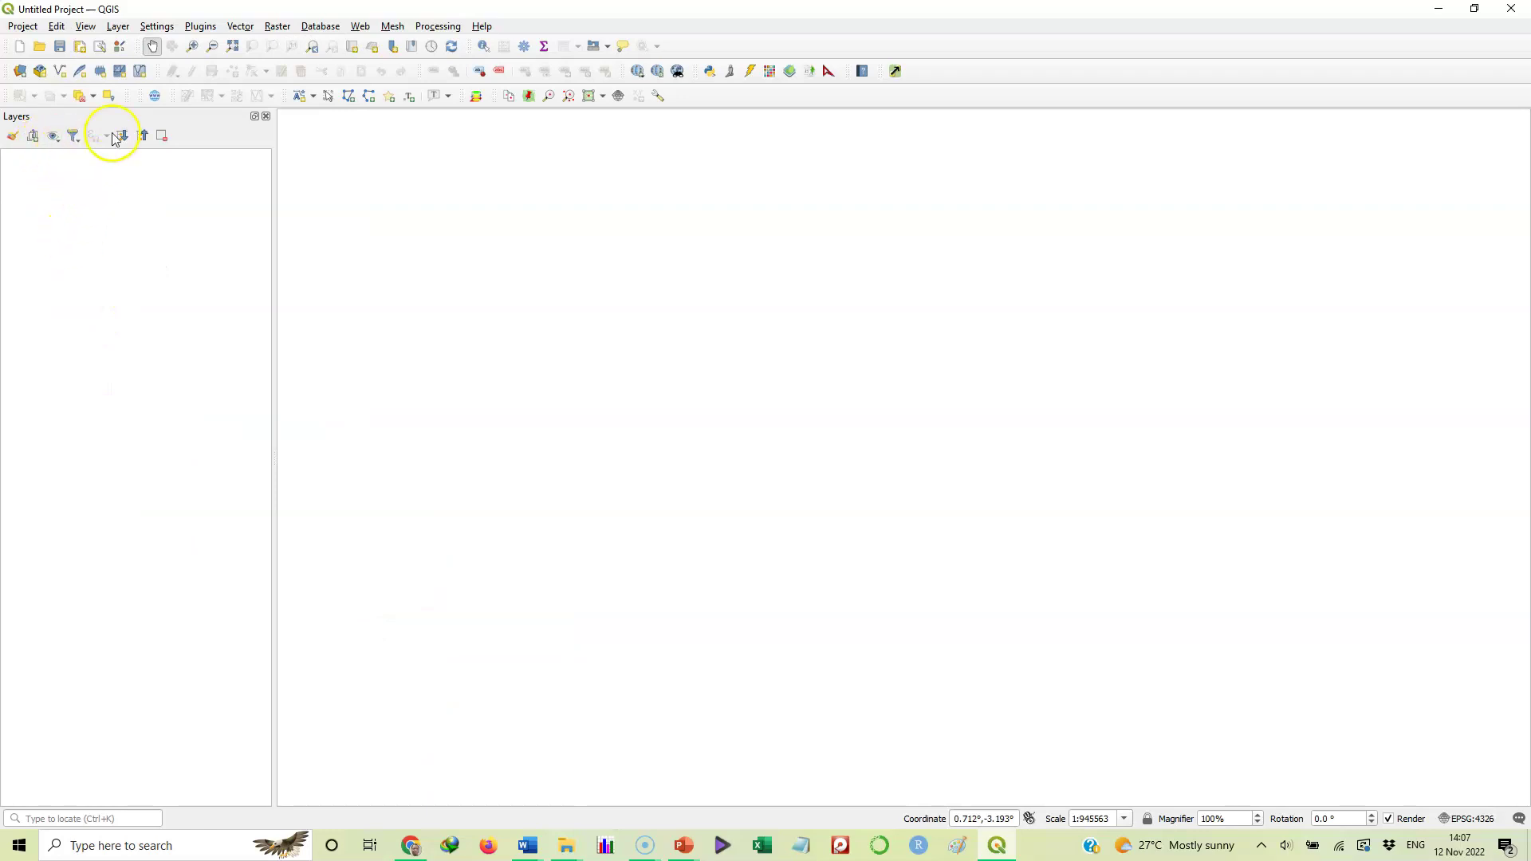
# Step: Display the Browser panel together with the Layers panel, review its data sources, and close the Browser panel
pyautogui.click(86, 27)
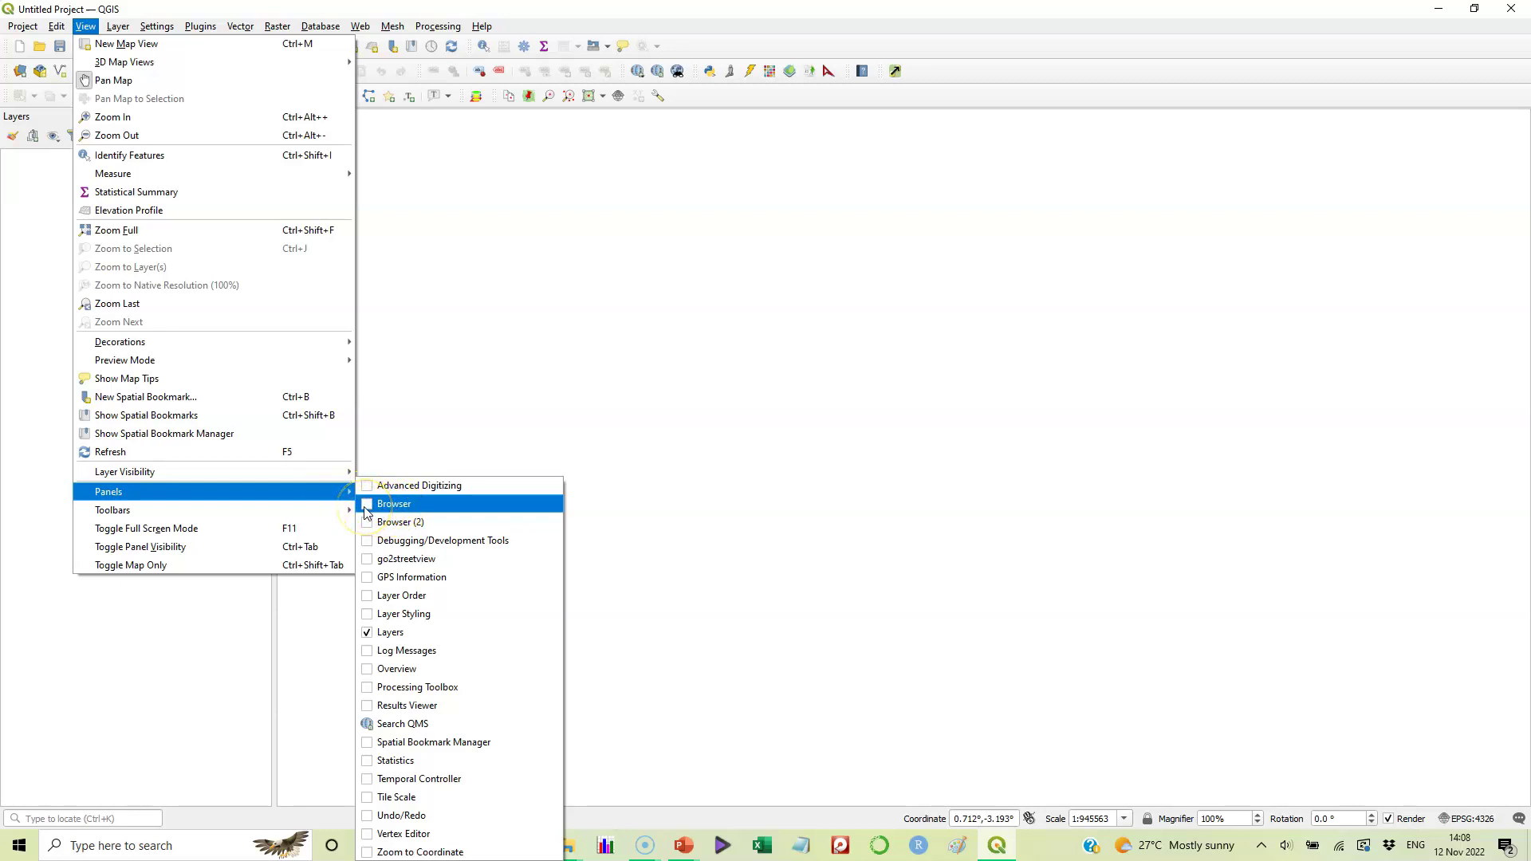
pyautogui.click(367, 508)
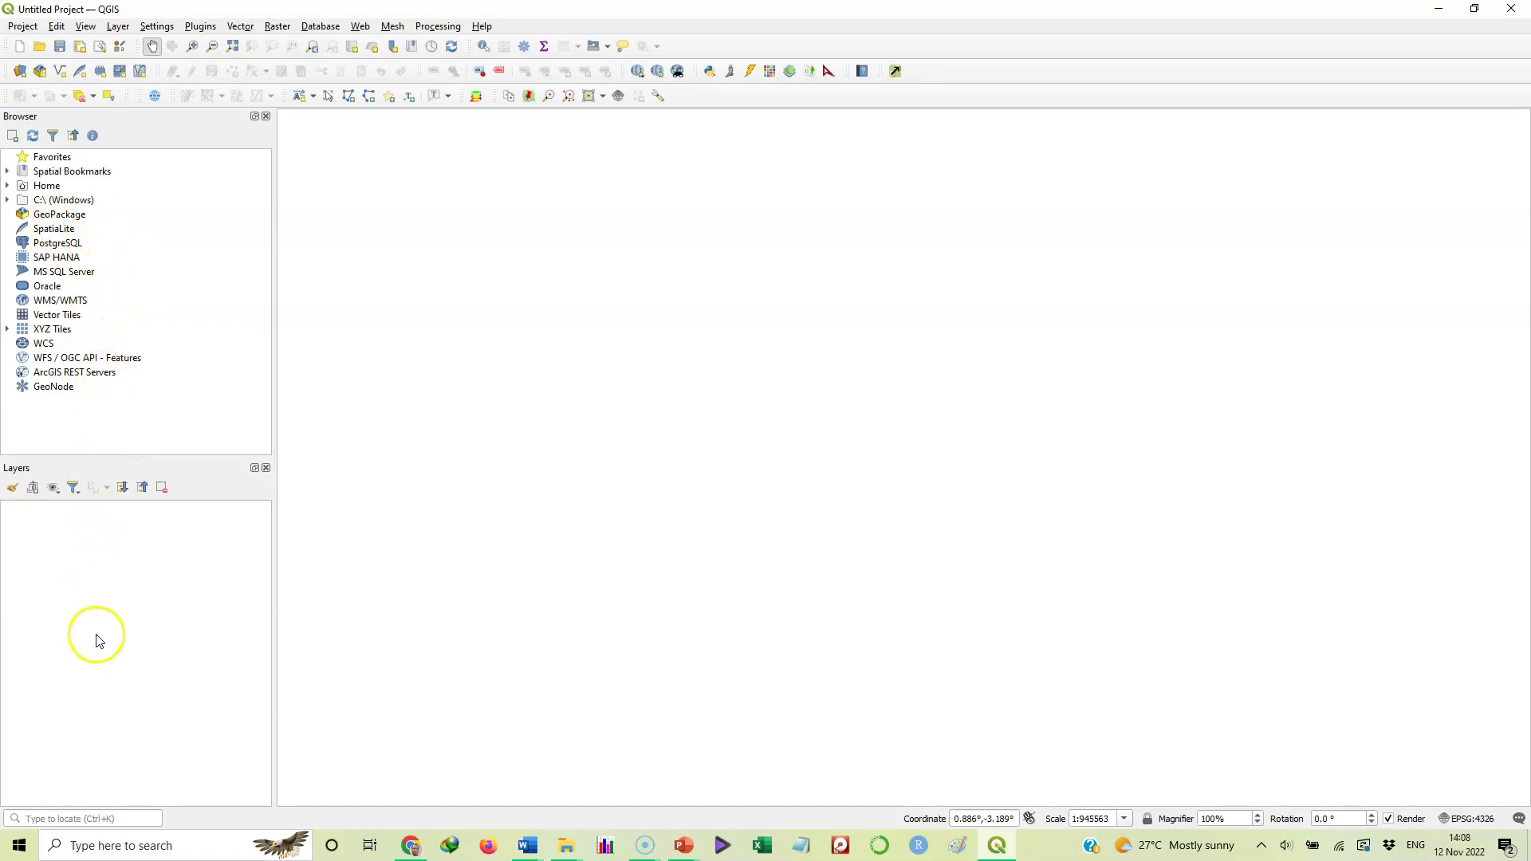
pyautogui.click(266, 117)
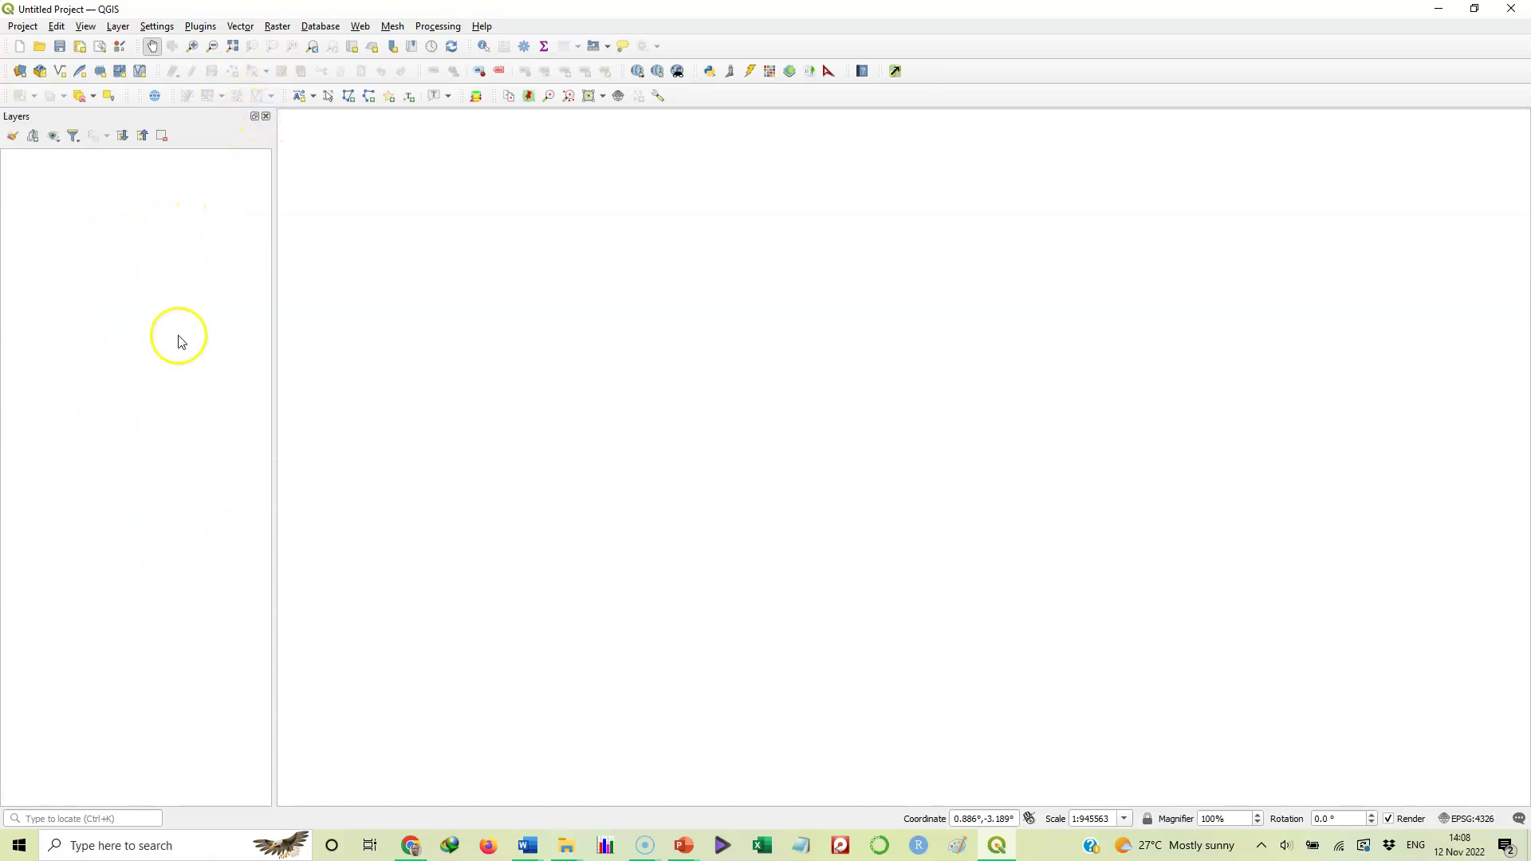